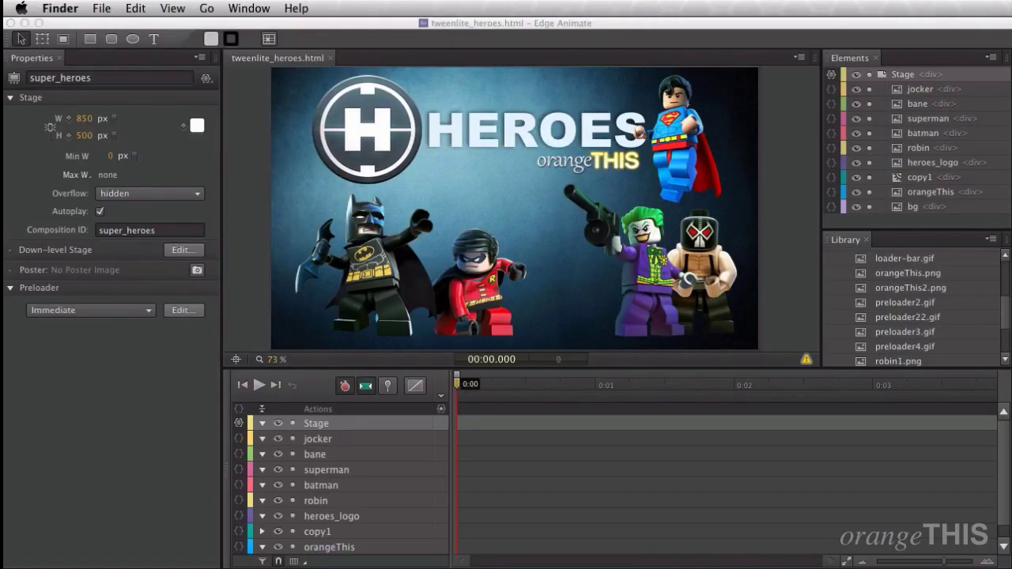
# Activate the Edge Animate window showing the 850×500 tweenlite_heroes stage.
pyautogui.click(248, 216)
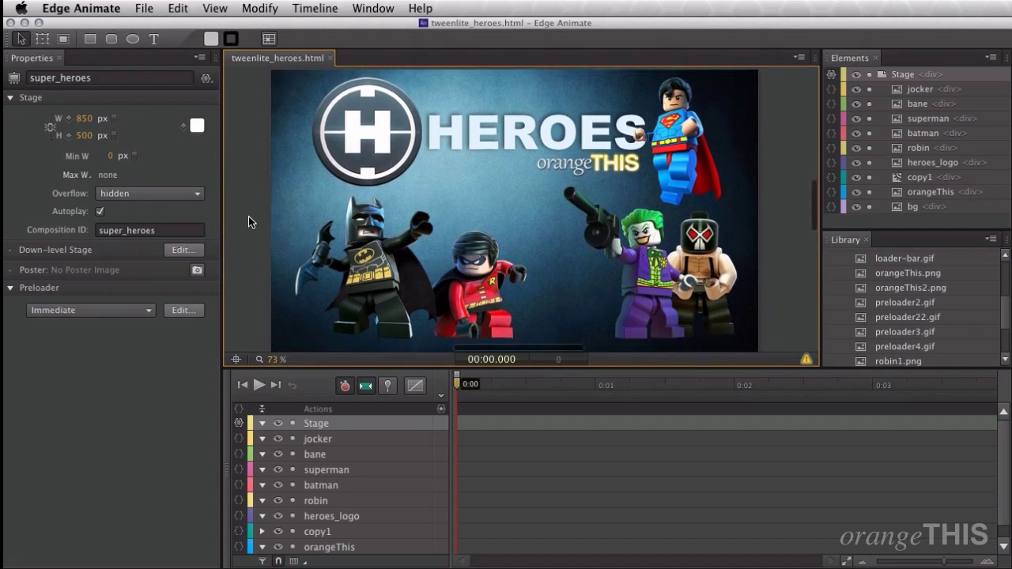
pyautogui.hscroll(-3, 248, 216)
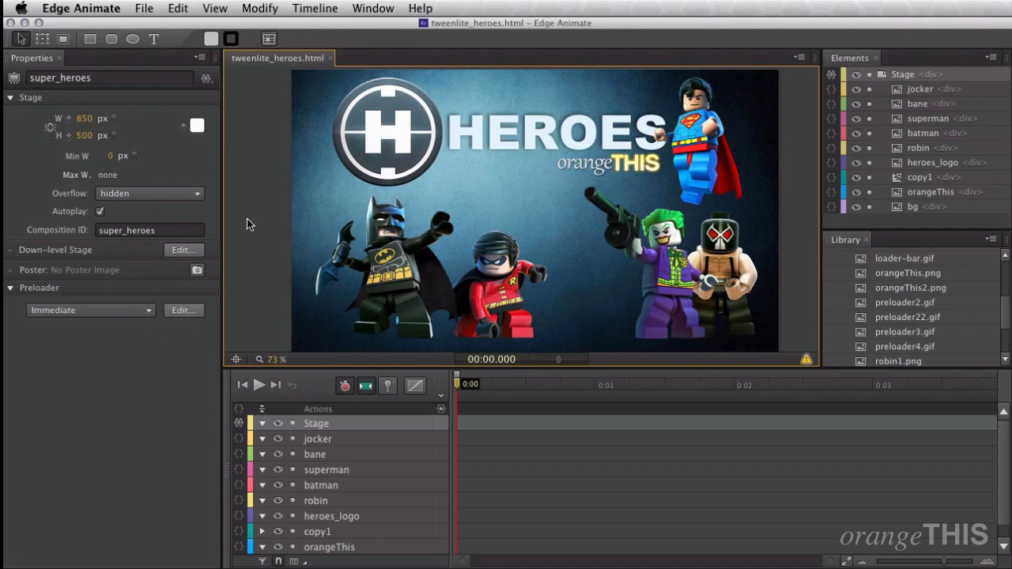
# Capture the current stage as the poster image Poster.png in the library.
pyautogui.click(197, 270)
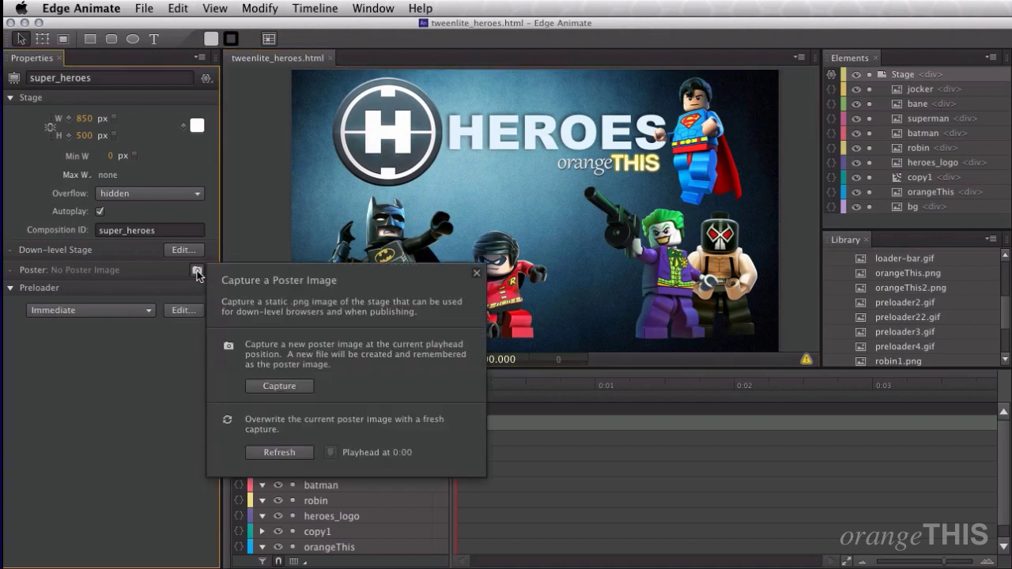
pyautogui.click(288, 392)
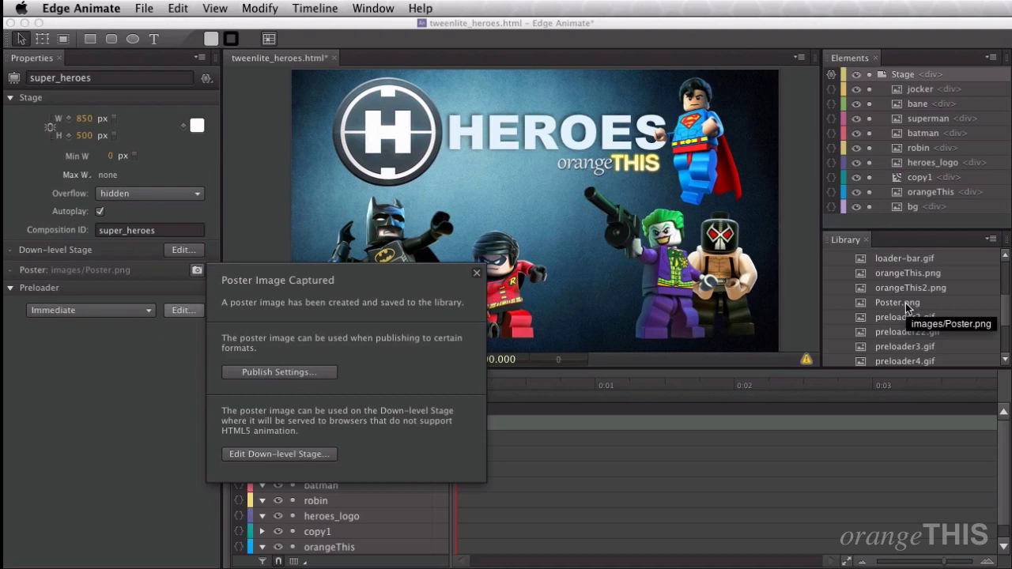
# Switch to the down-level stage and drag Poster.png from the Library onto it.
pyautogui.click(322, 455)
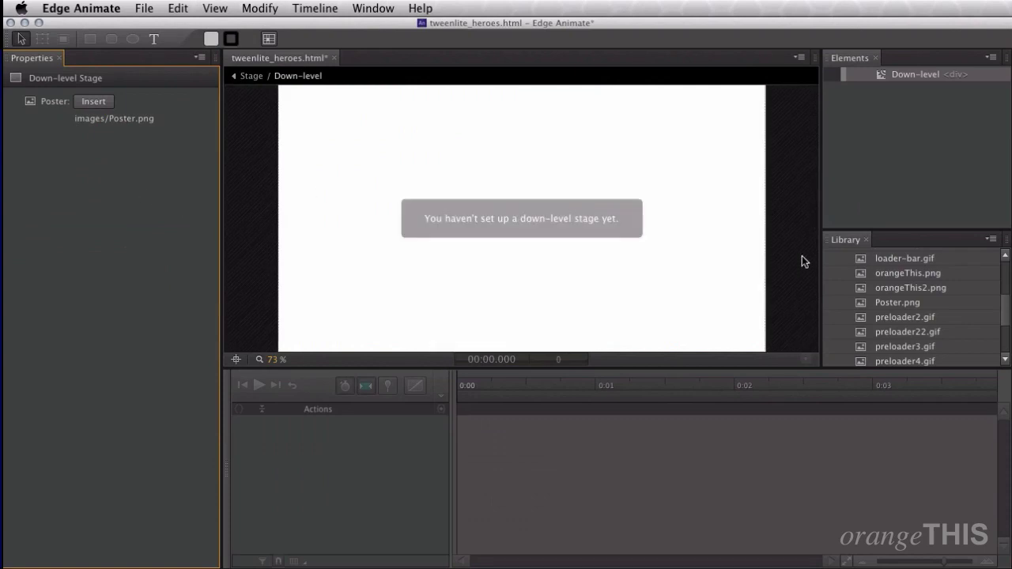
pyautogui.click(350, 219)
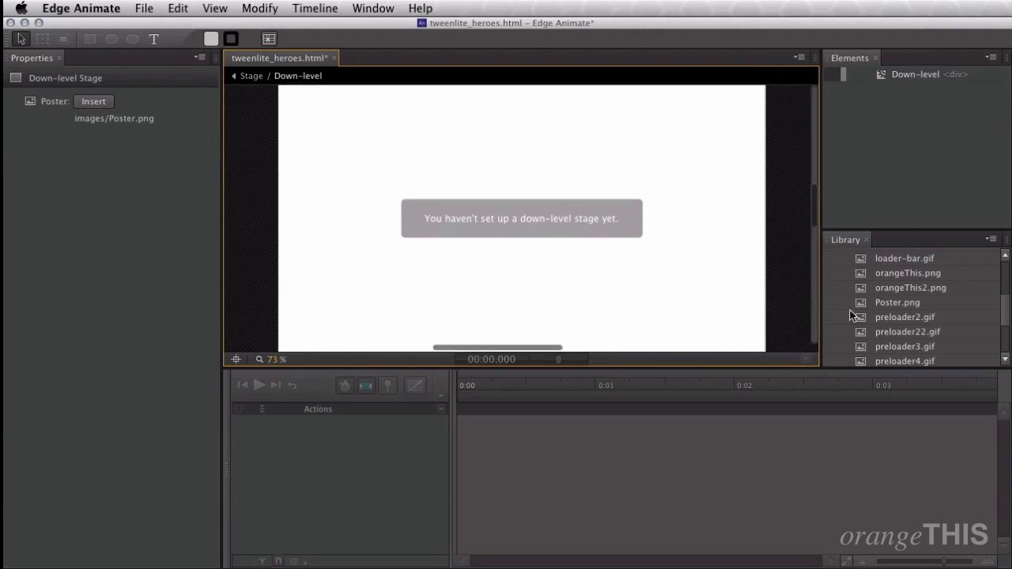
pyautogui.click(878, 301)
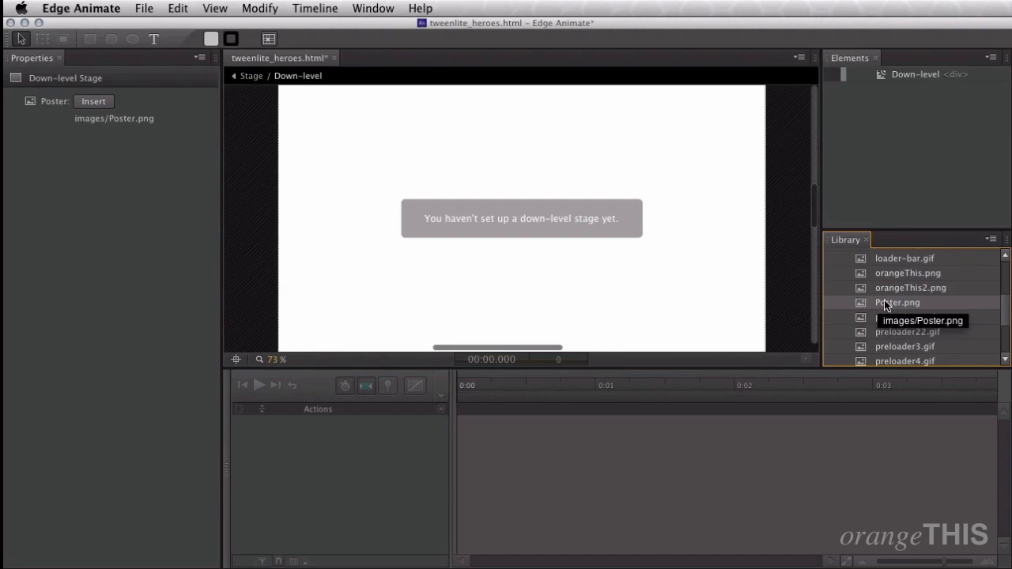
pyautogui.moveTo(884, 299); pyautogui.dragTo(639, 293)
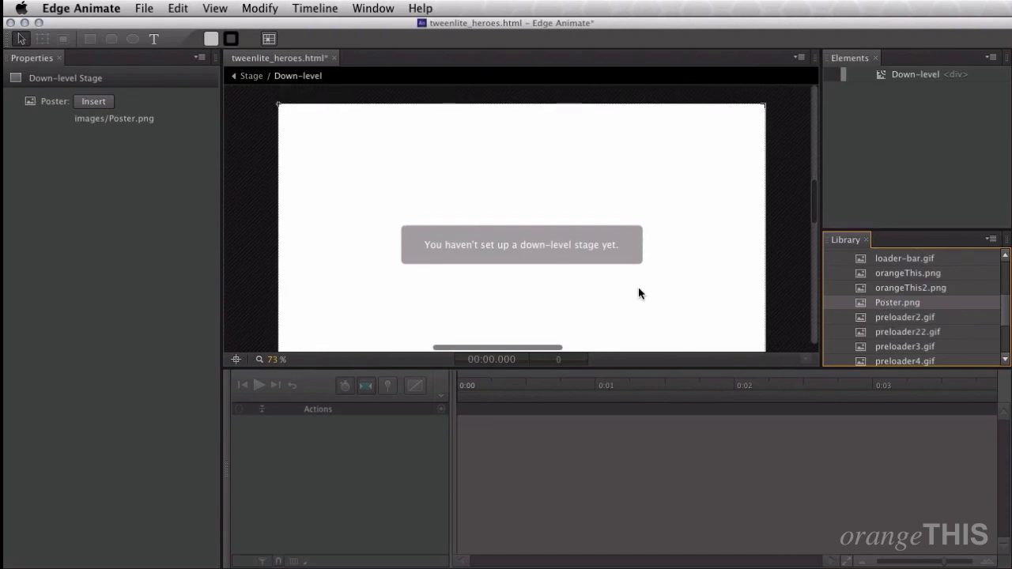
pyautogui.moveTo(887, 301); pyautogui.dragTo(492, 222)
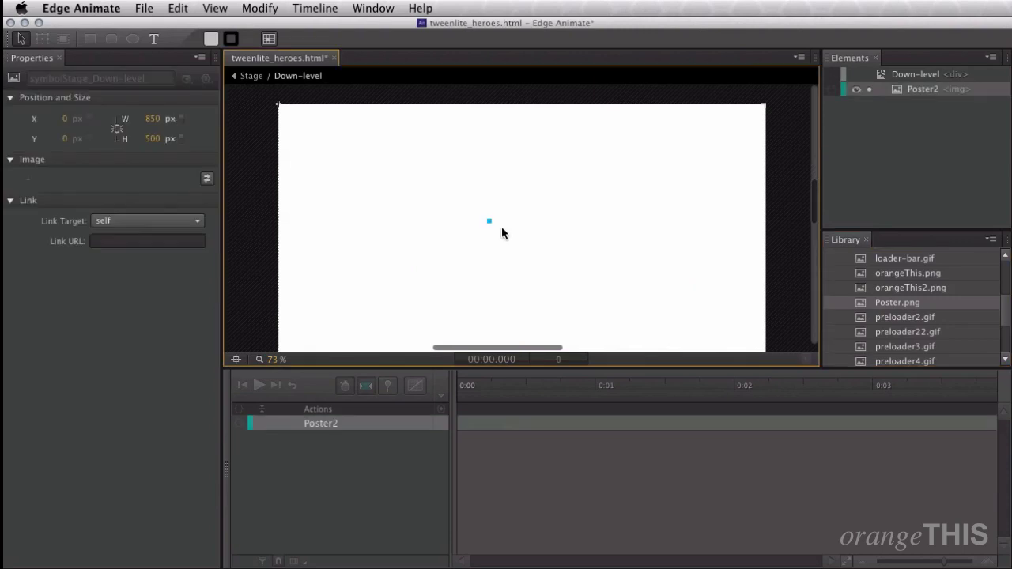
# Position the Poster2 image at X 0, Y 0 so it fills the 850×500 stage.
pyautogui.moveTo(636, 264); pyautogui.dragTo(423, 148)
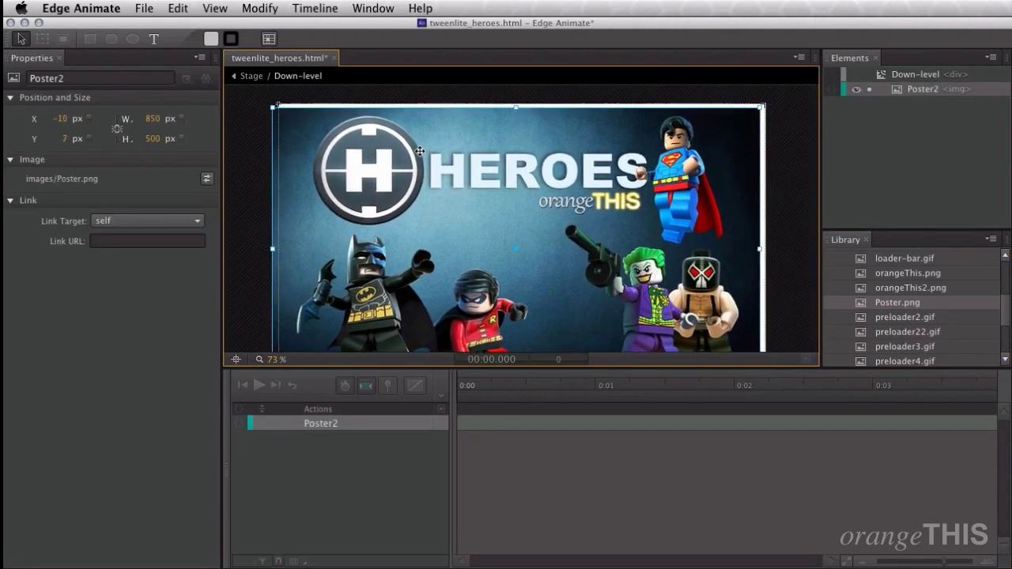
pyautogui.click(255, 177)
pyautogui.scroll(-2, 253, 179)
pyautogui.scroll(-2, 255, 179)
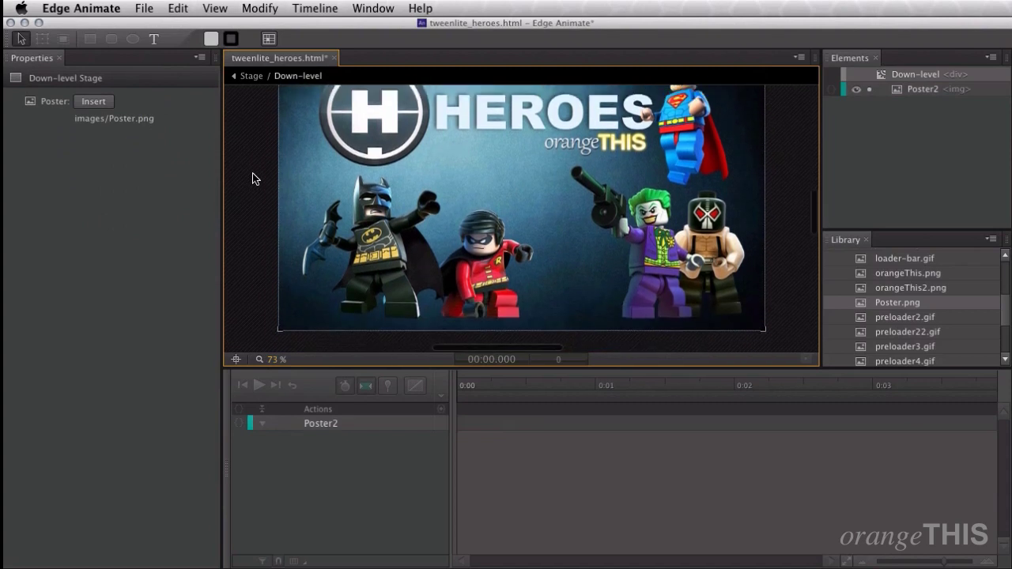
pyautogui.scroll(3, 255, 179)
pyautogui.scroll(-1, 253, 179)
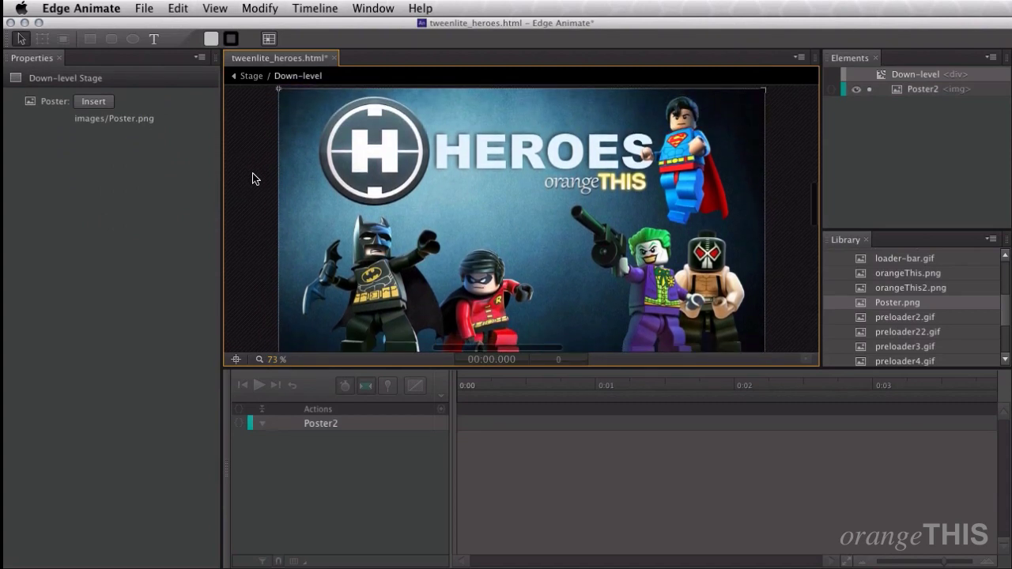
pyautogui.click(506, 179)
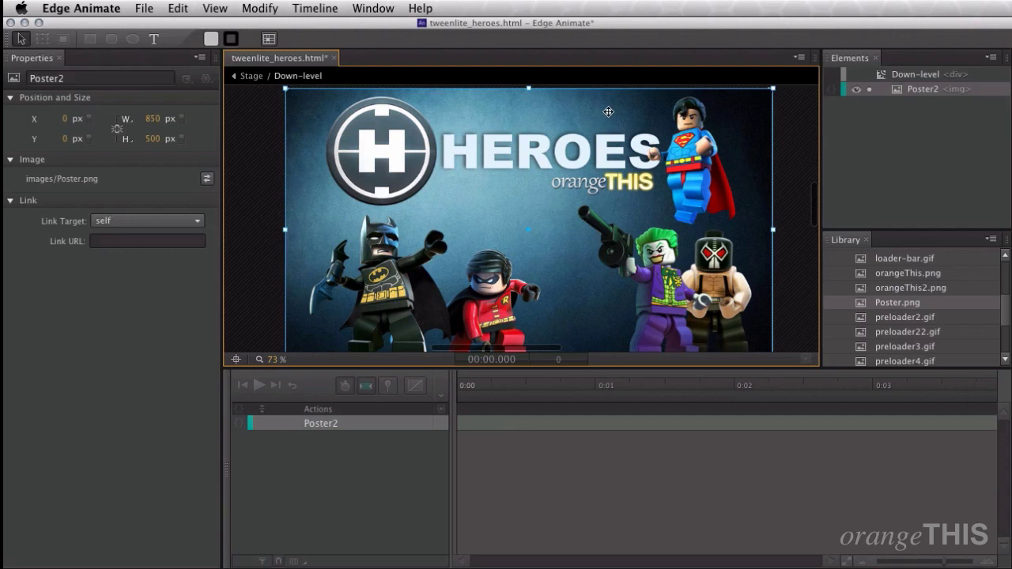
# Leave Poster2's link URL empty and its link target as self, then save.
pyautogui.click(136, 242)
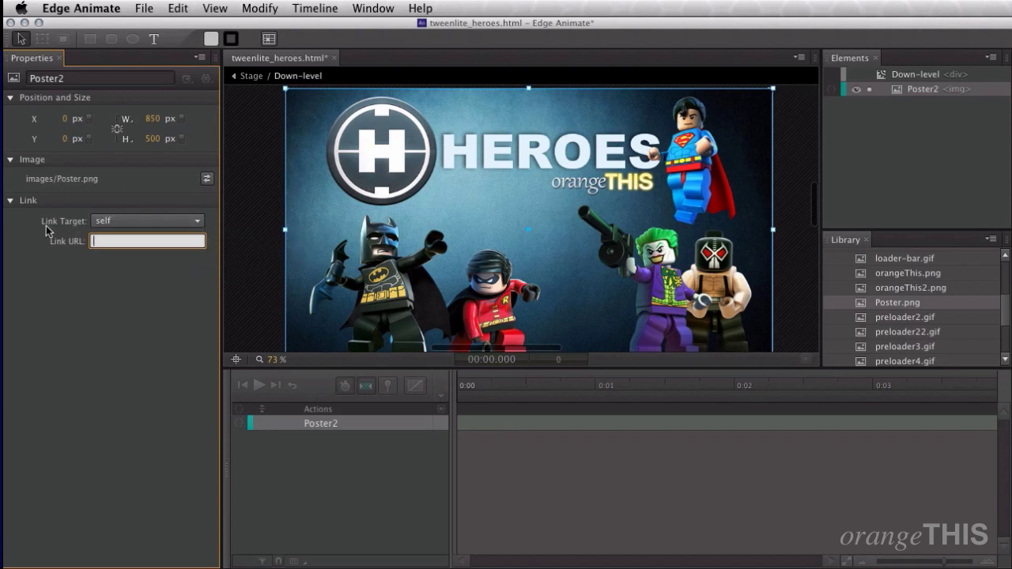
pyautogui.click(106, 223)
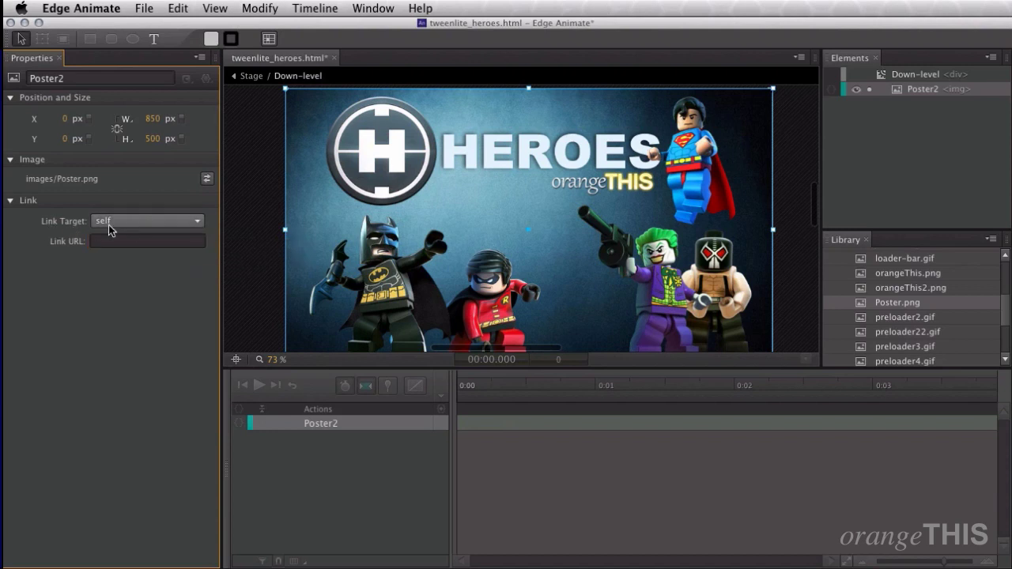
pyautogui.click(201, 223)
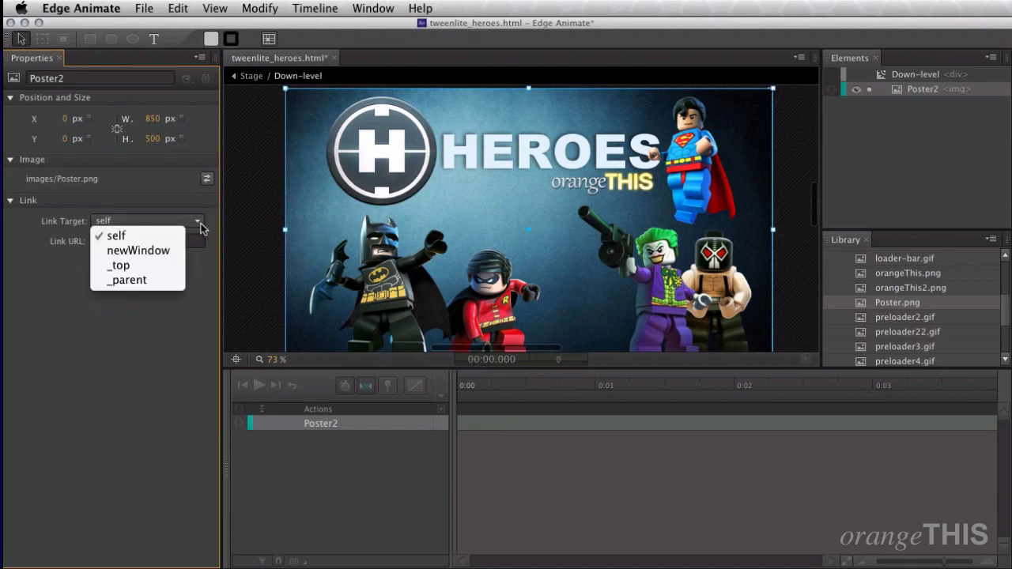
pyautogui.click(207, 219)
pyautogui.click(197, 222)
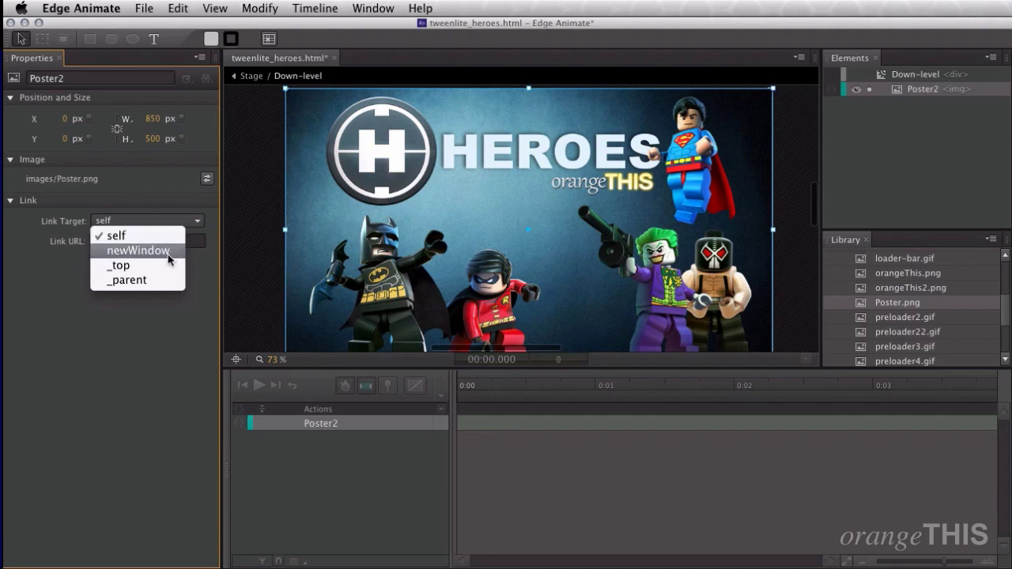
pyautogui.click(209, 254)
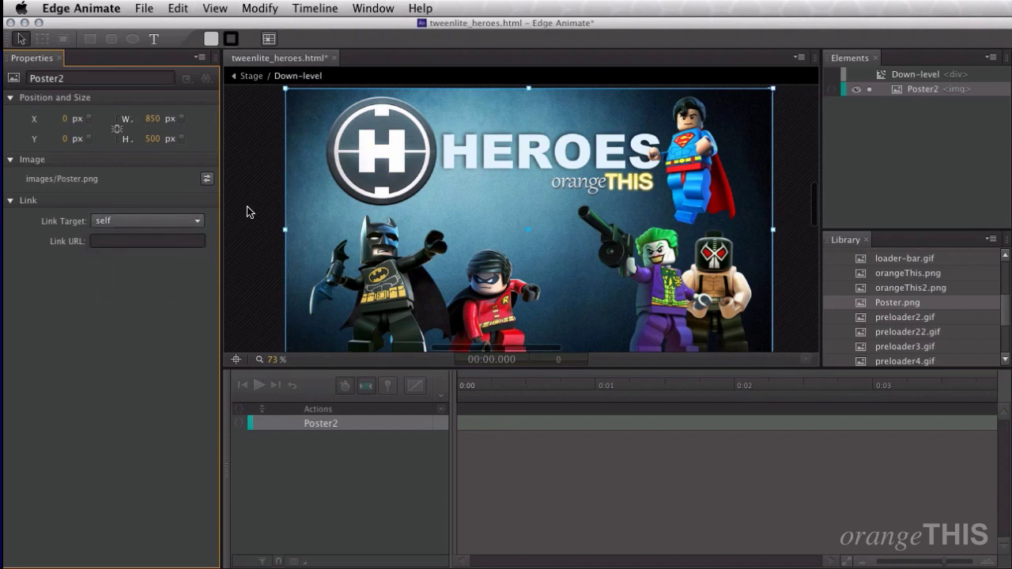
pyautogui.click(247, 211)
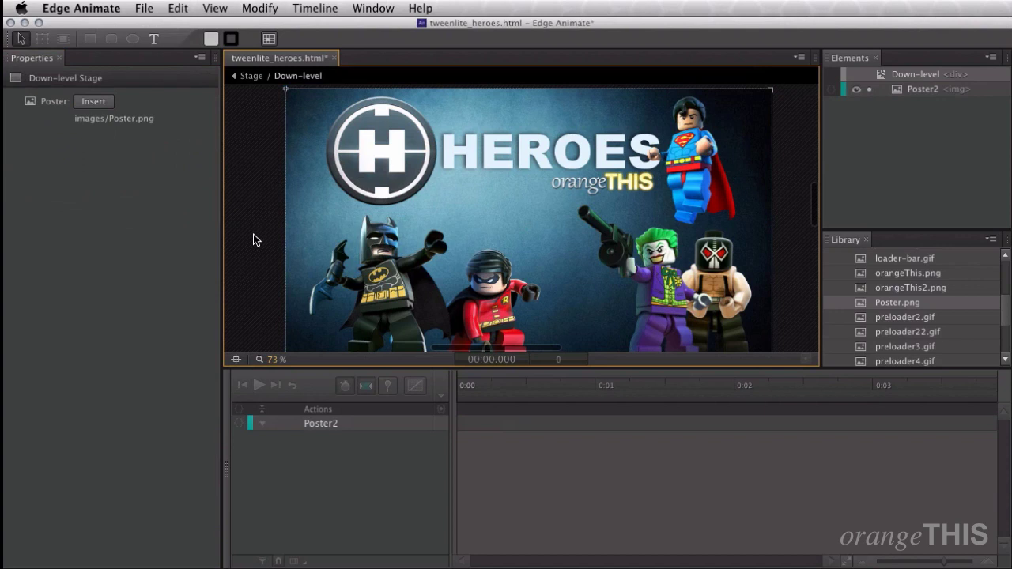
pyautogui.hotkey('ctrl', 's')
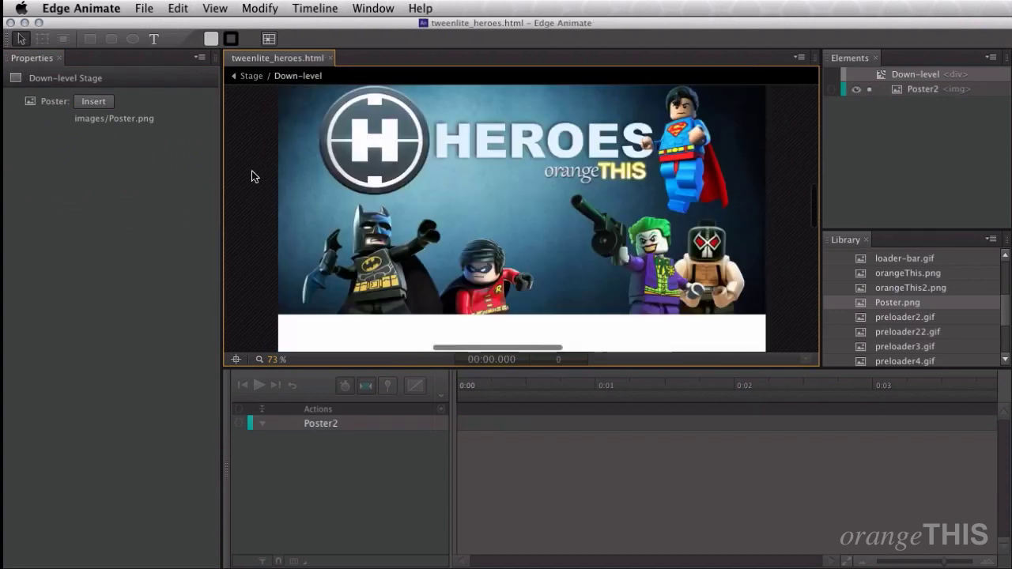
# Exit the down-level stage to the main stage, keeping the preloader on Immediate.
pyautogui.click(251, 76)
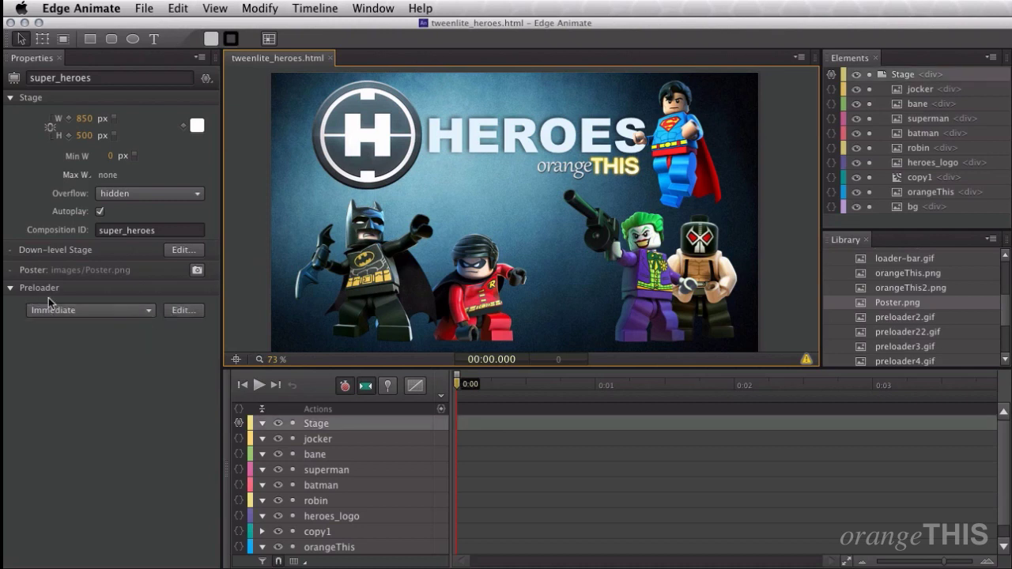
pyautogui.click(149, 316)
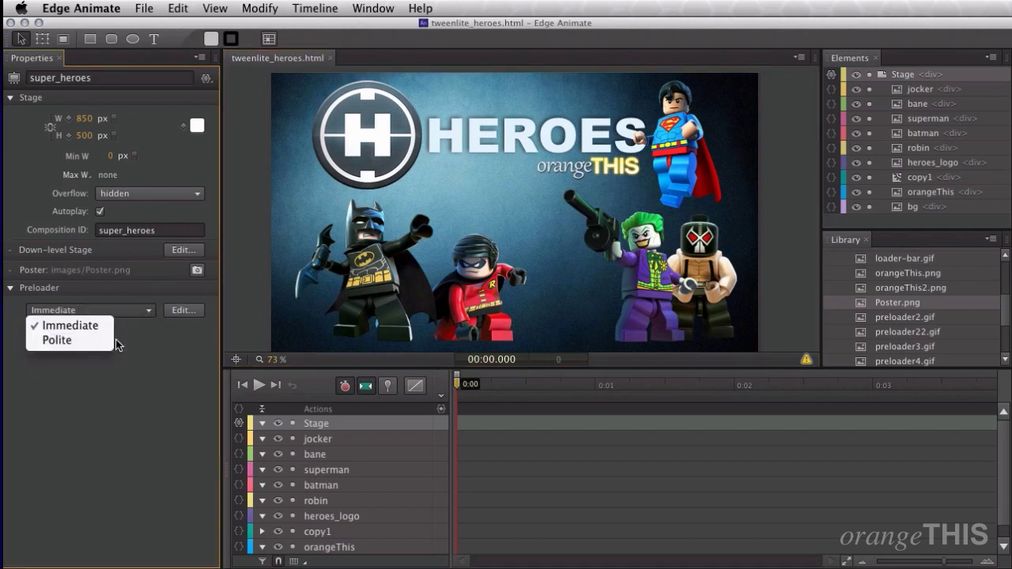
pyautogui.click(152, 336)
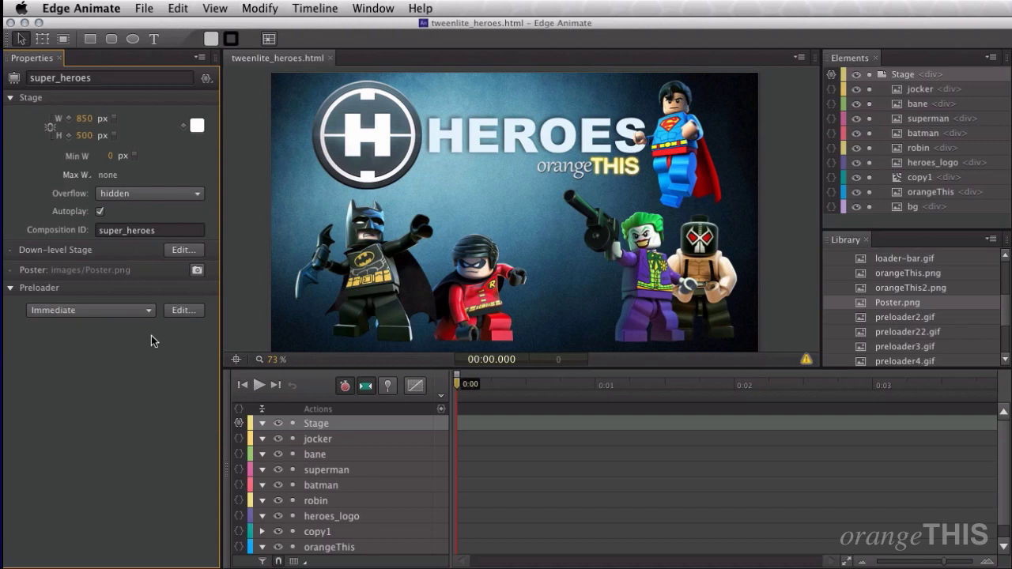
pyautogui.click(149, 311)
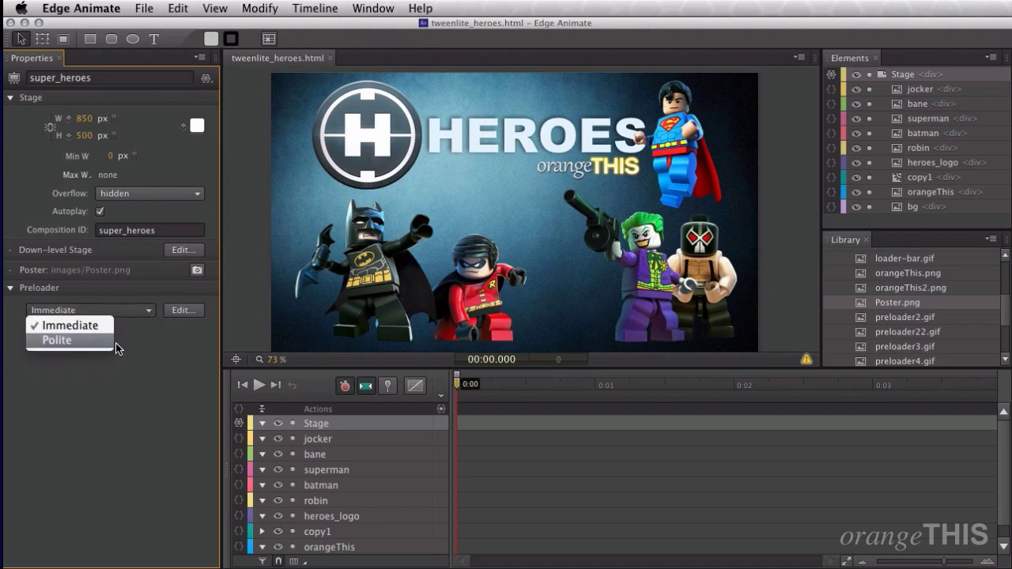
pyautogui.click(147, 341)
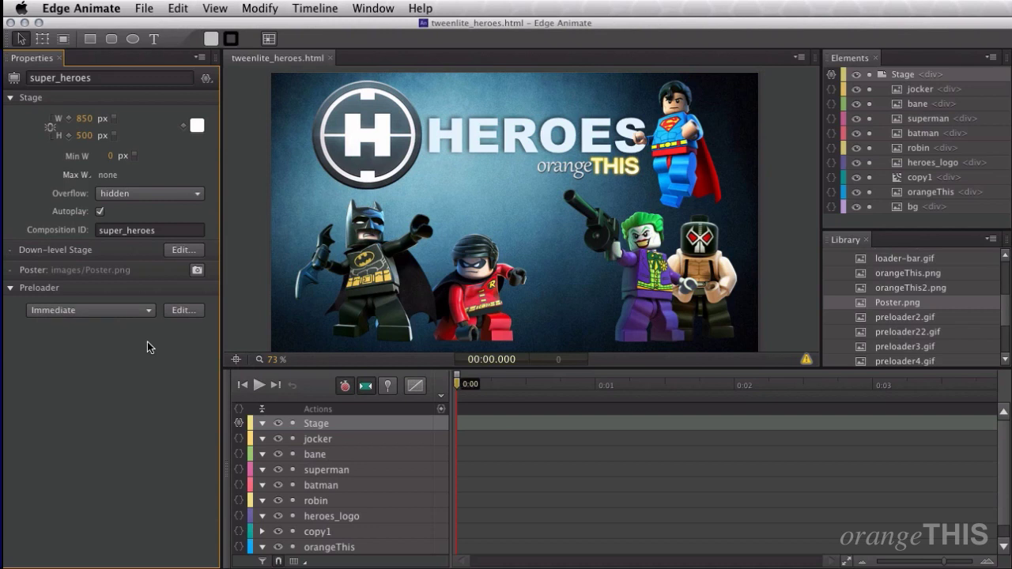
# Insert the 62x18 three-square Preloader Clip-Art on the preloader stage.
pyautogui.click(184, 310)
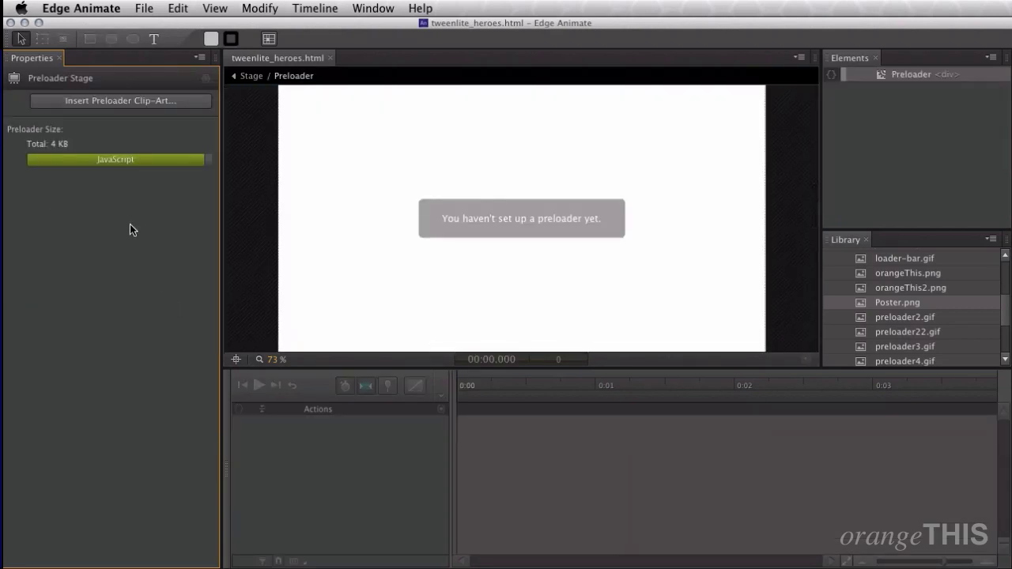
pyautogui.click(94, 101)
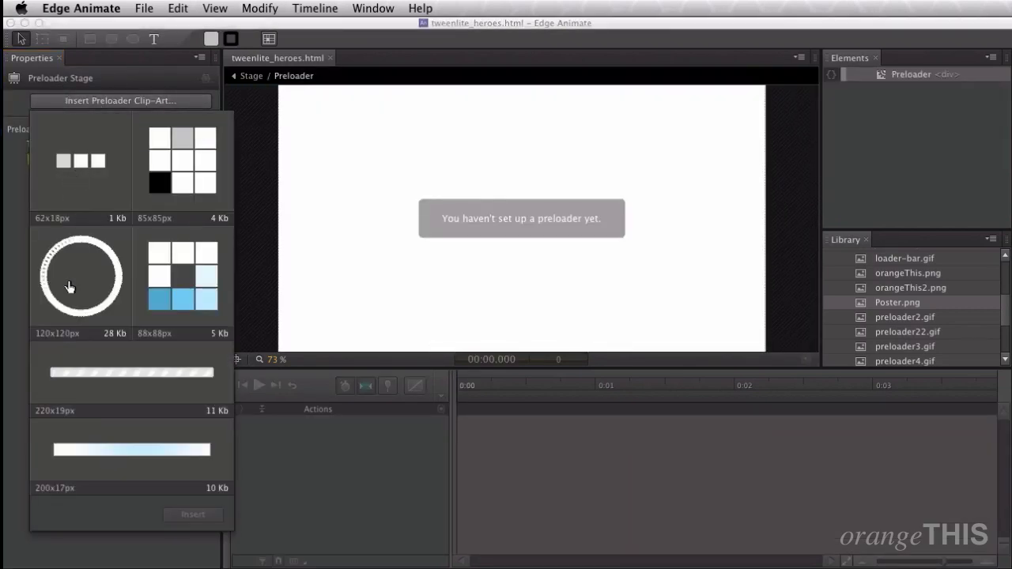
pyautogui.click(89, 171)
pyautogui.doubleClick(77, 165)
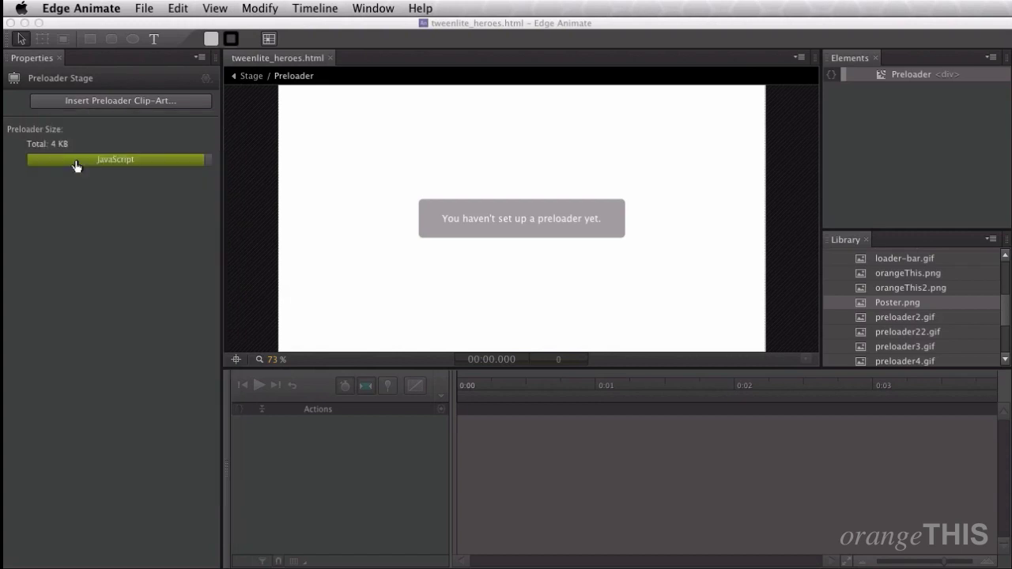
pyautogui.click(526, 246)
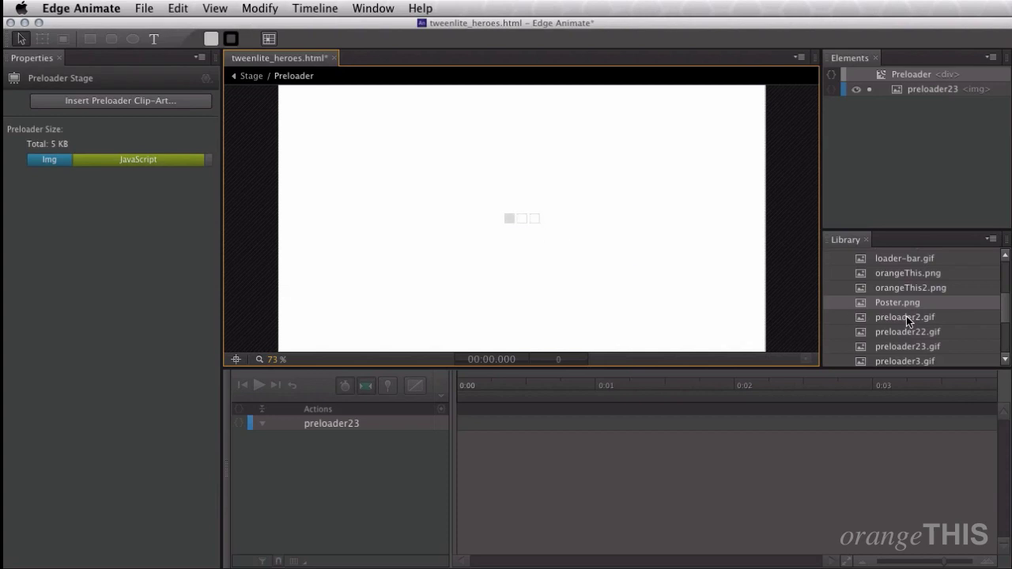
# Add circle.png as circle5, ordered below preloader23 and centred behind the squares.
pyautogui.scroll(-3, 906, 315)
pyautogui.scroll(1, 906, 315)
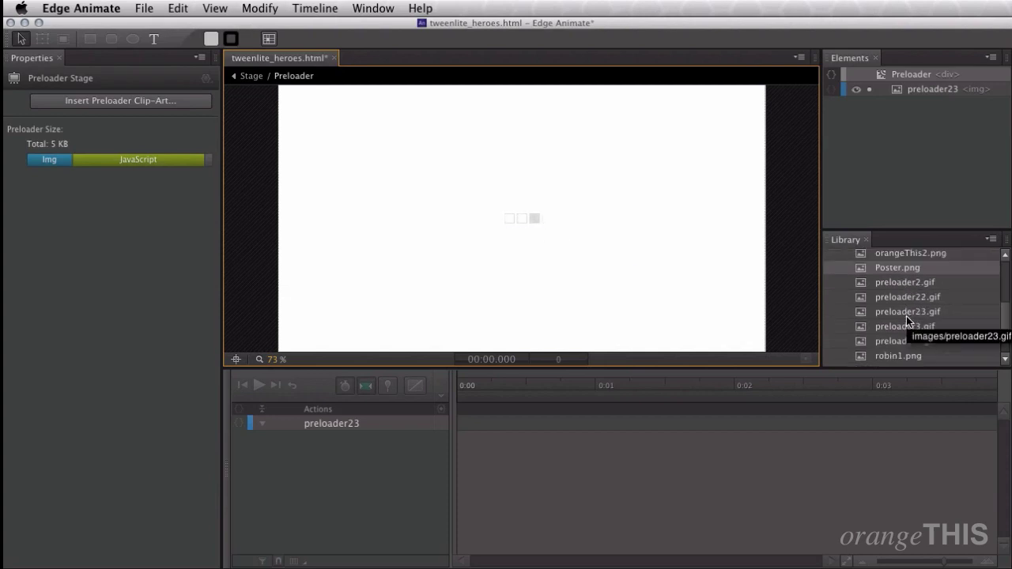
pyautogui.scroll(4, 906, 316)
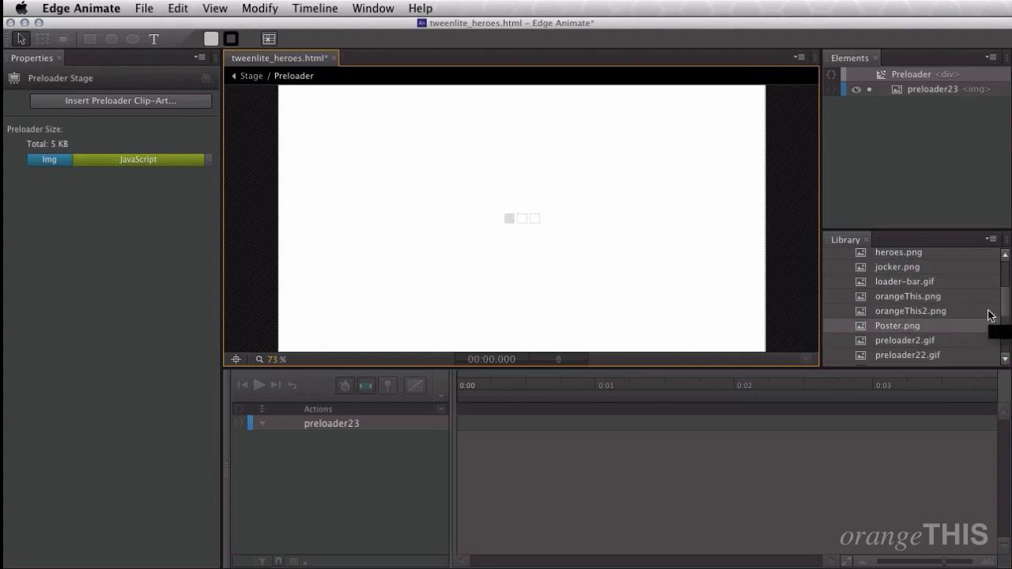
pyautogui.moveTo(1005, 269)
pyautogui.mouseDown()
pyautogui.moveTo(1006, 316)
pyautogui.moveTo(1009, 284)
pyautogui.mouseUp()
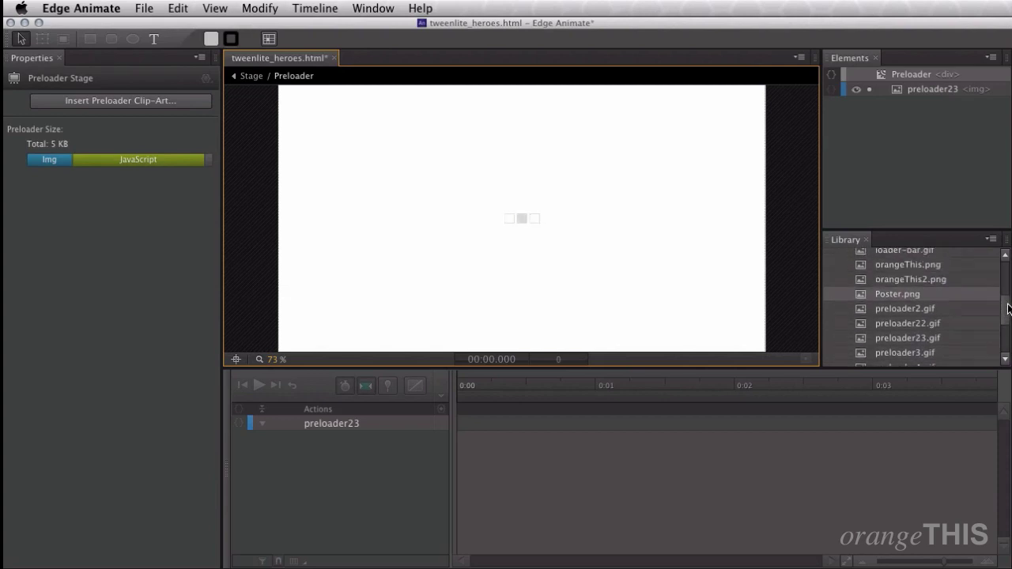
pyautogui.moveTo(889, 313)
pyautogui.mouseDown()
pyautogui.moveTo(483, 207)
pyautogui.moveTo(476, 184)
pyautogui.mouseUp()
pyautogui.moveTo(942, 88); pyautogui.dragTo(909, 119)
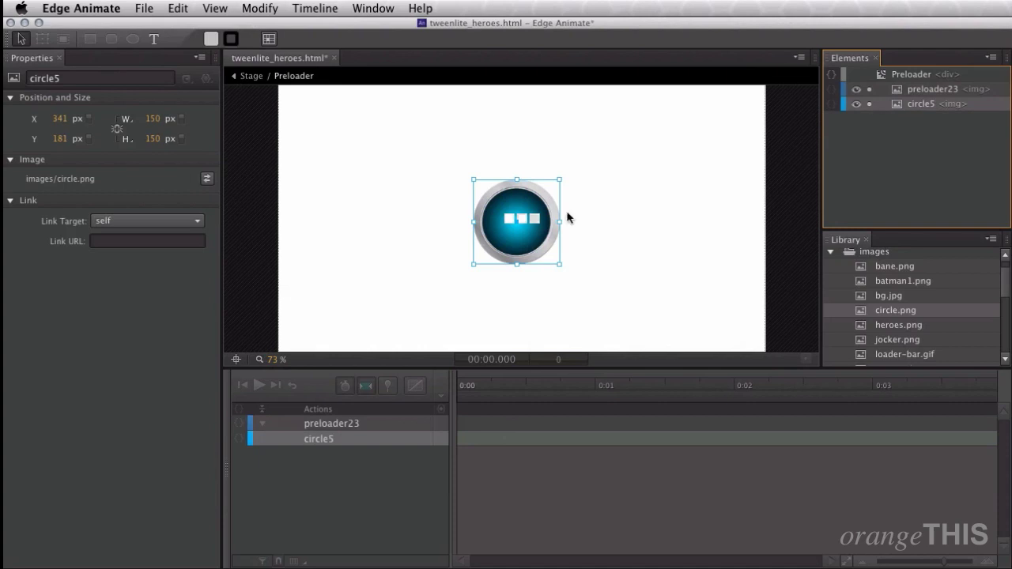
pyautogui.moveTo(516, 242); pyautogui.dragTo(522, 239)
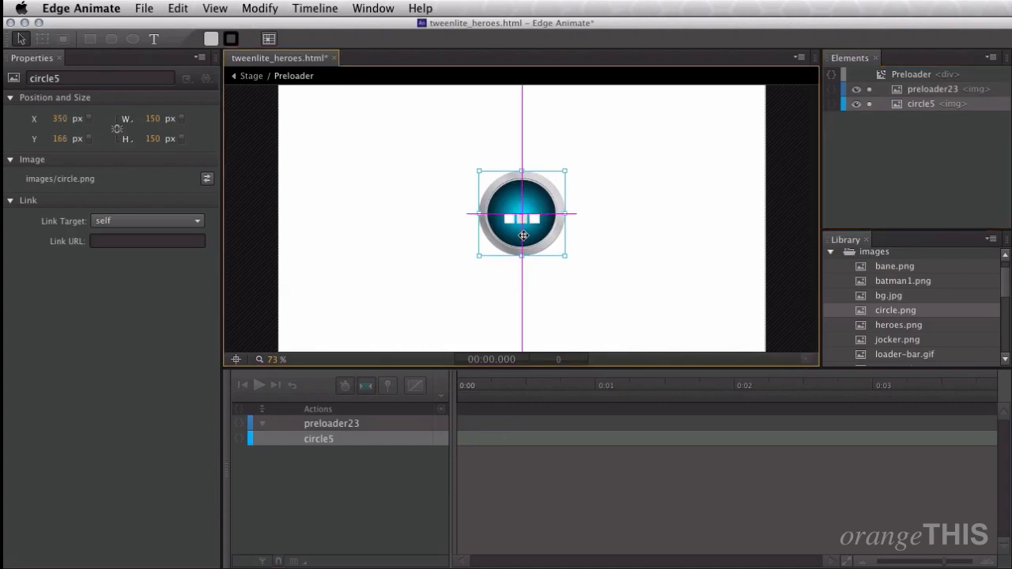
pyautogui.click(639, 252)
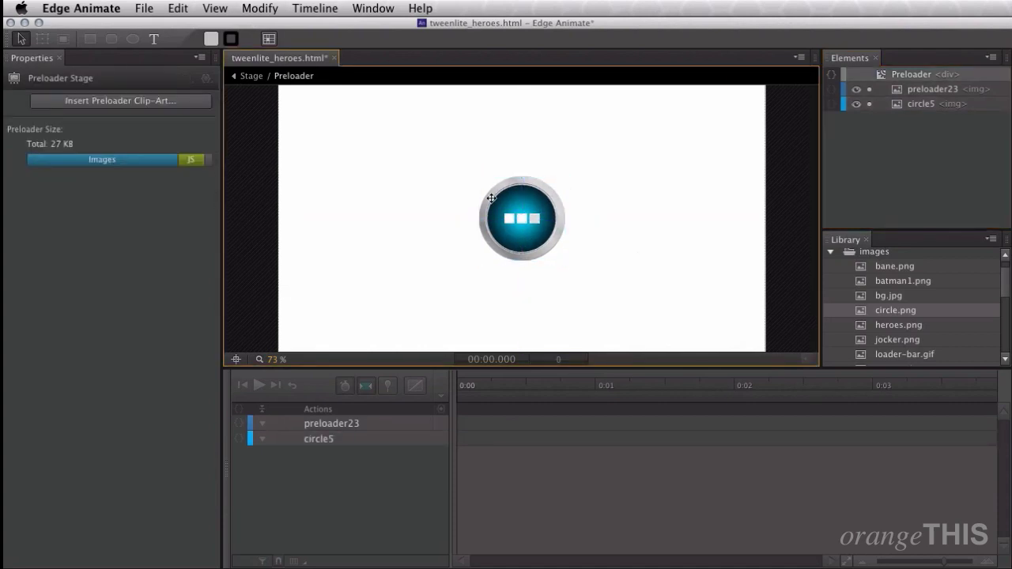
# Check circle5's position, restoring it after an accidental delete, and save the composition.
pyautogui.click(518, 231)
pyautogui.click(387, 261)
pyautogui.click(529, 236)
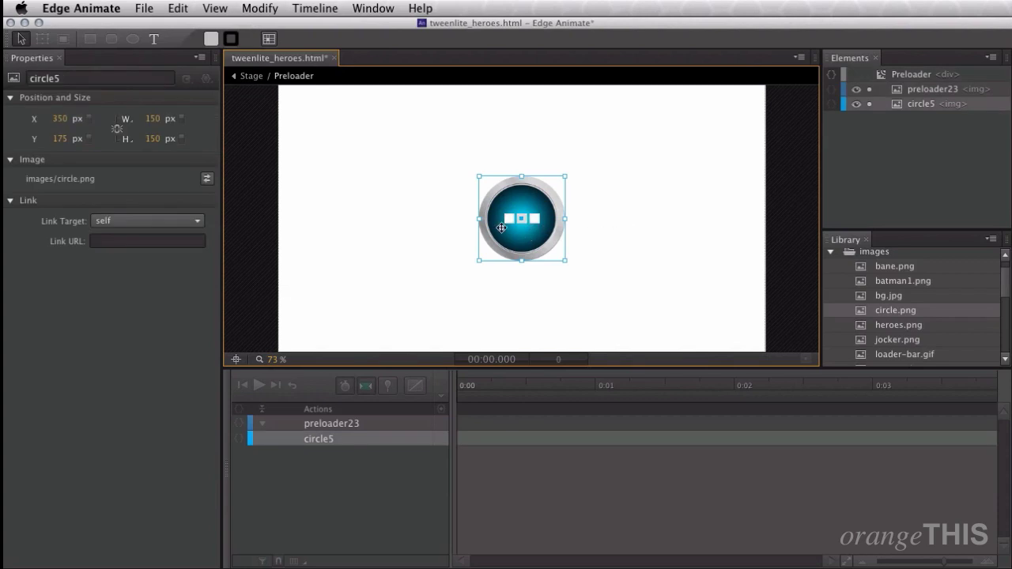
pyautogui.press('Delete')
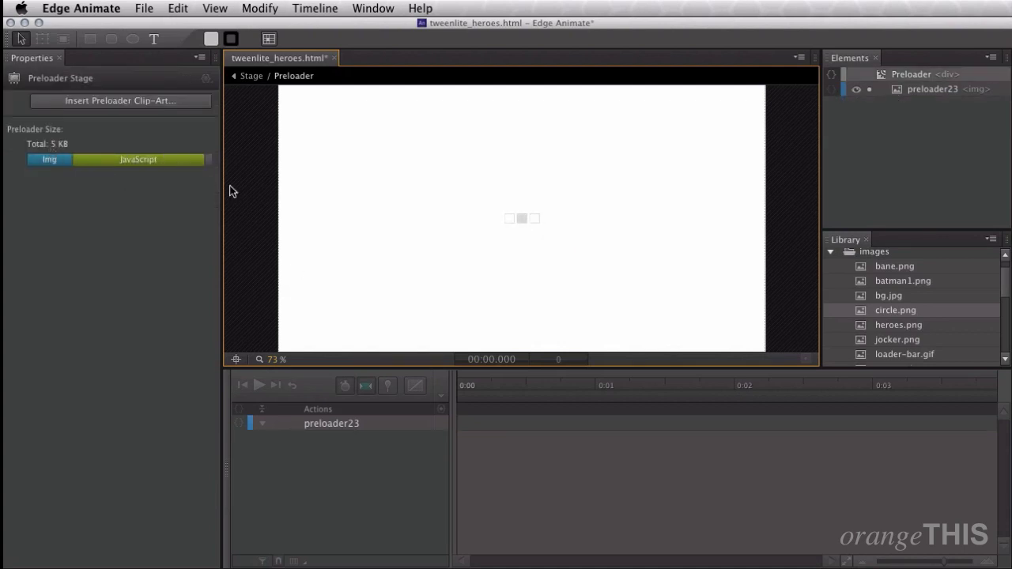
pyautogui.hotkey('ctrl', 'z')
pyautogui.click(579, 243)
pyautogui.click(562, 242)
pyautogui.click(620, 244)
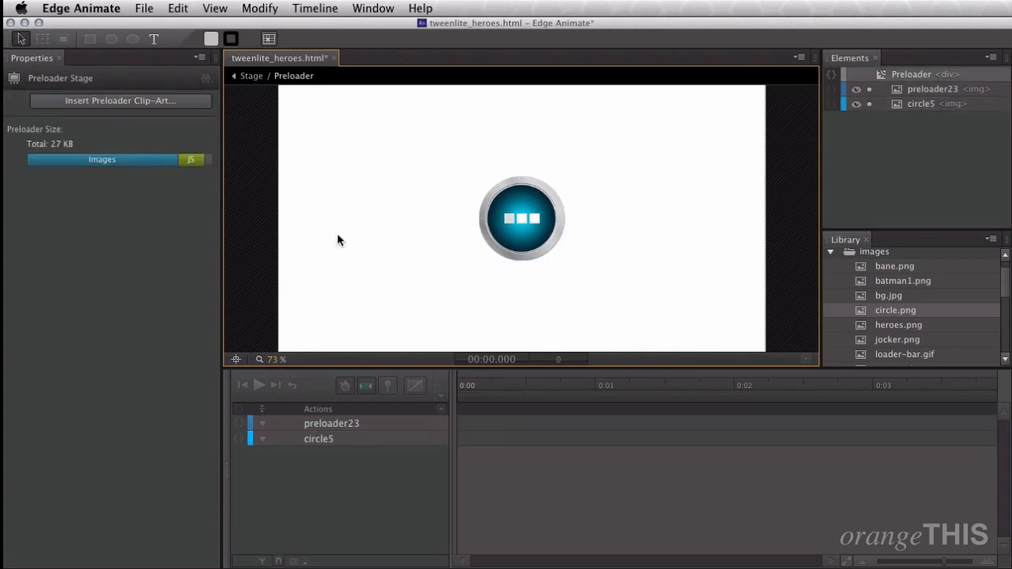
pyautogui.click(526, 247)
pyautogui.click(393, 241)
pyautogui.hotkey('ctrl', 's')
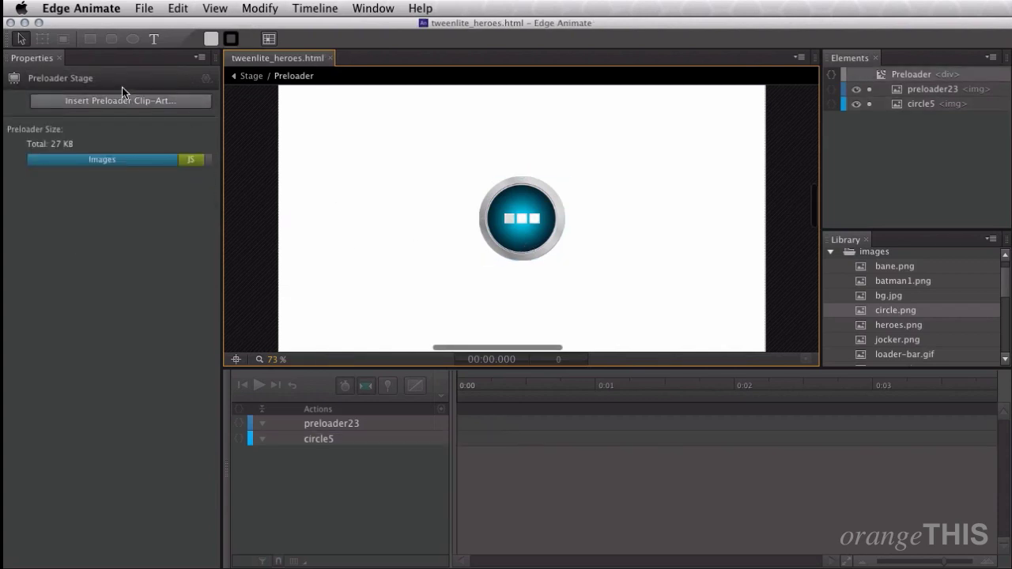
# Leave the preloader for the main stage and open File > Publish Settings showing ./publish/web.
pyautogui.click(241, 76)
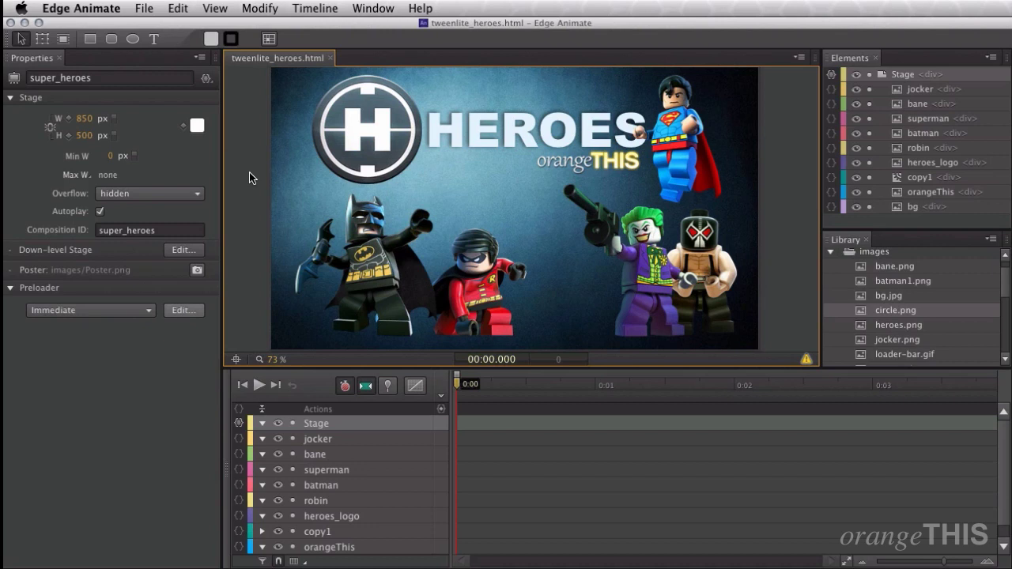
pyautogui.click(111, 7)
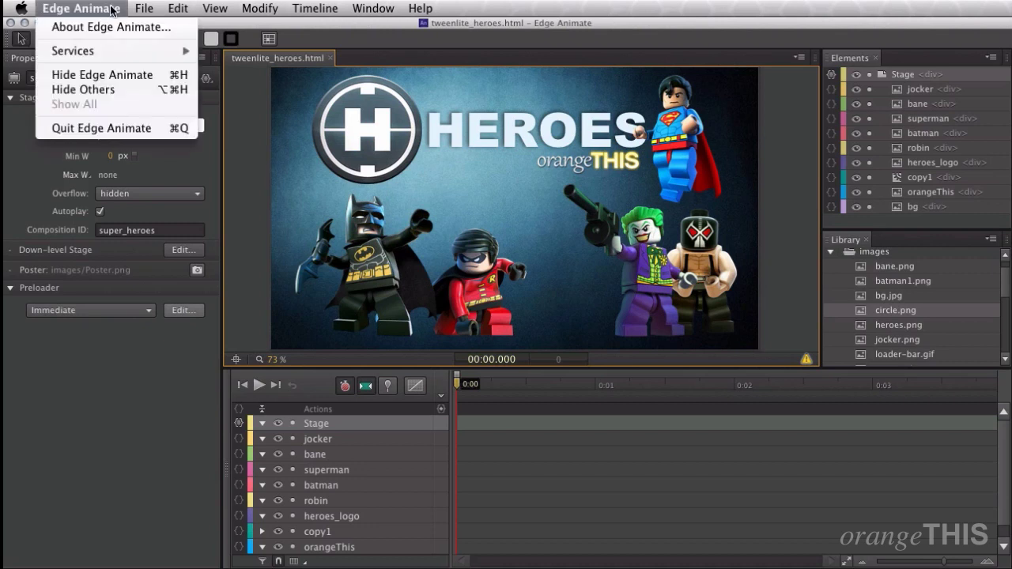
pyautogui.click(238, 257)
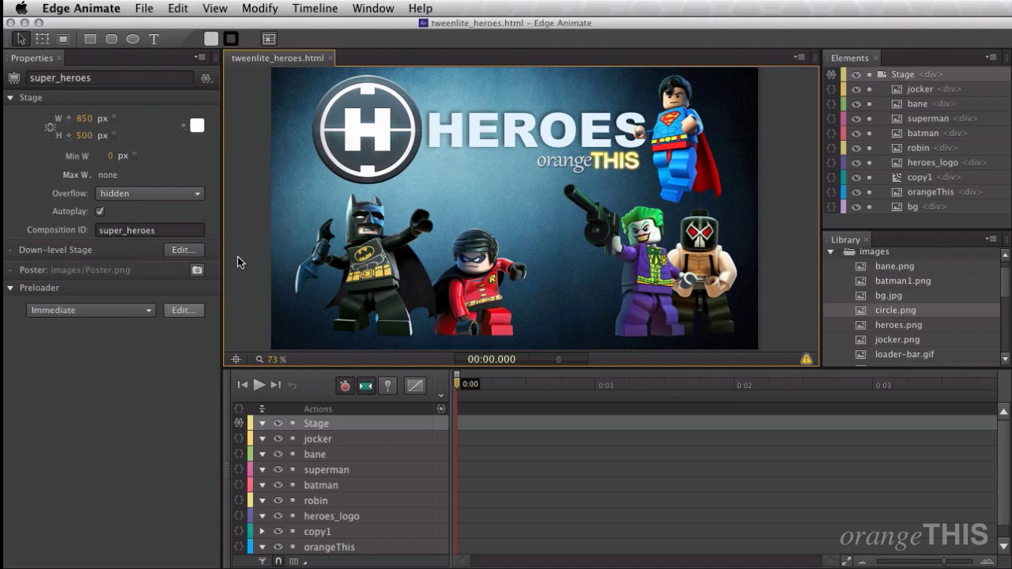
pyautogui.click(143, 8)
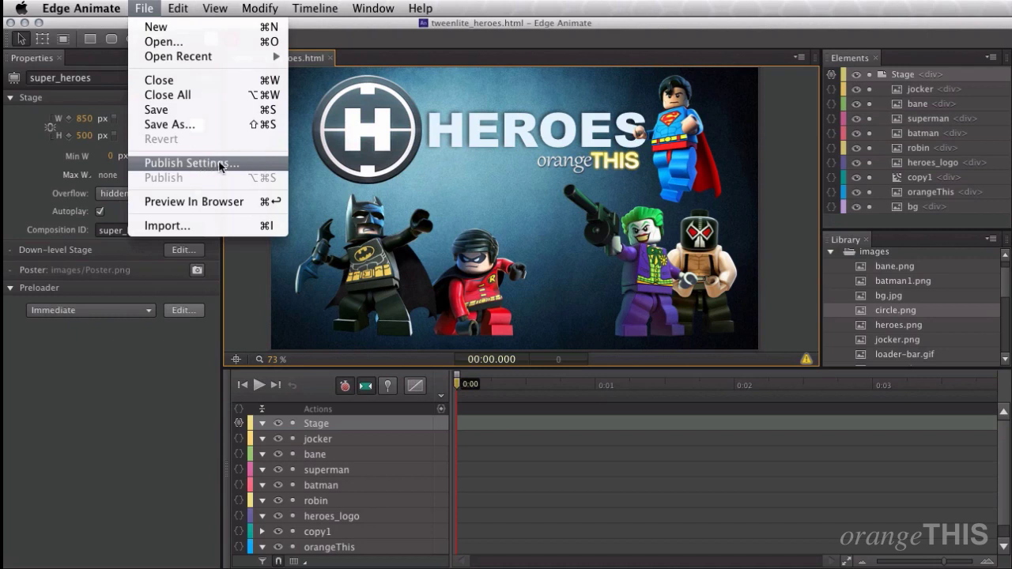
pyautogui.click(219, 164)
pyautogui.moveTo(660, 166); pyautogui.dragTo(477, 165)
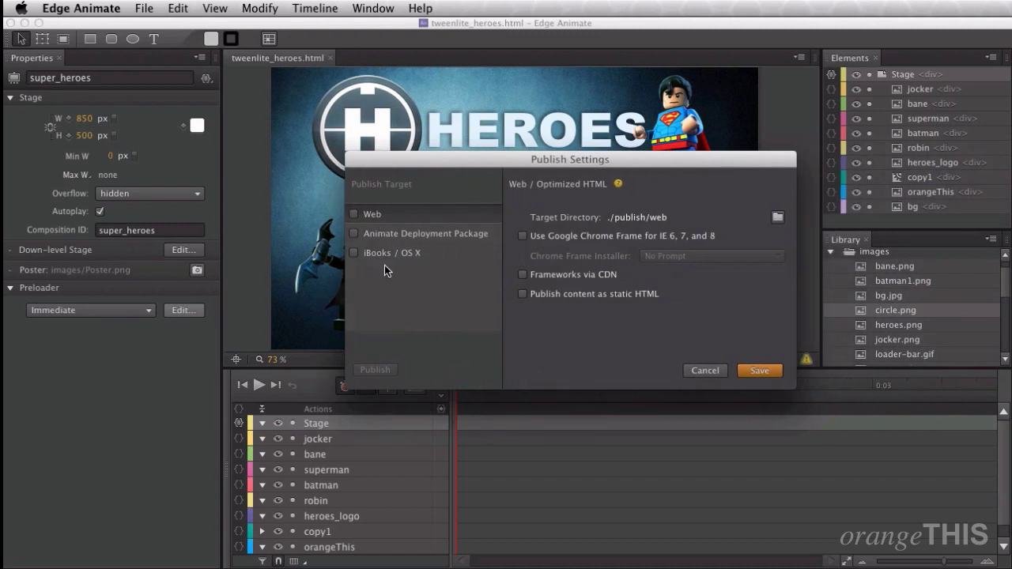
# Publish for Web with Chrome Frame off and frameworks loaded via CDN.
pyautogui.click(353, 216)
pyautogui.click(563, 240)
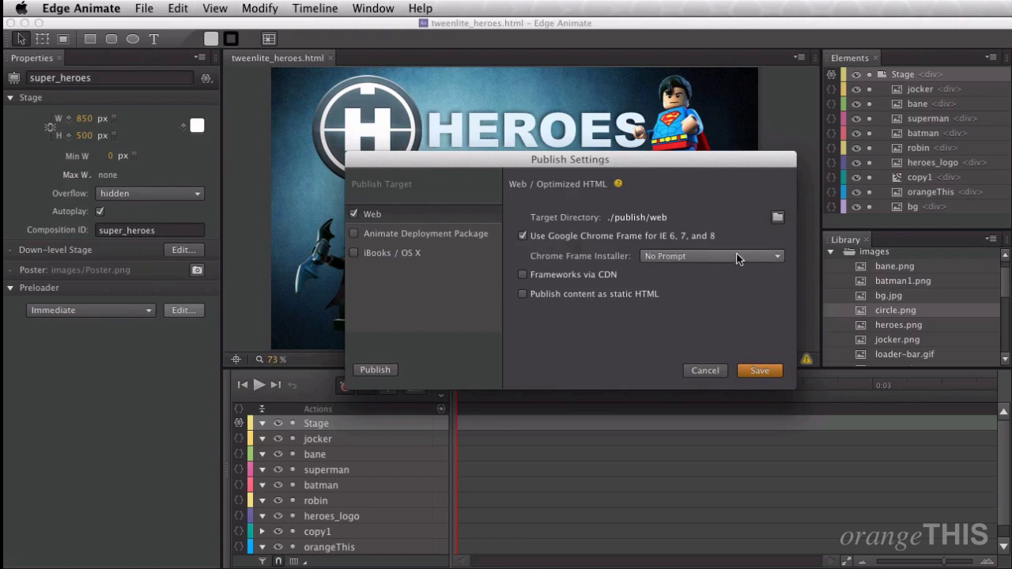
pyautogui.click(736, 254)
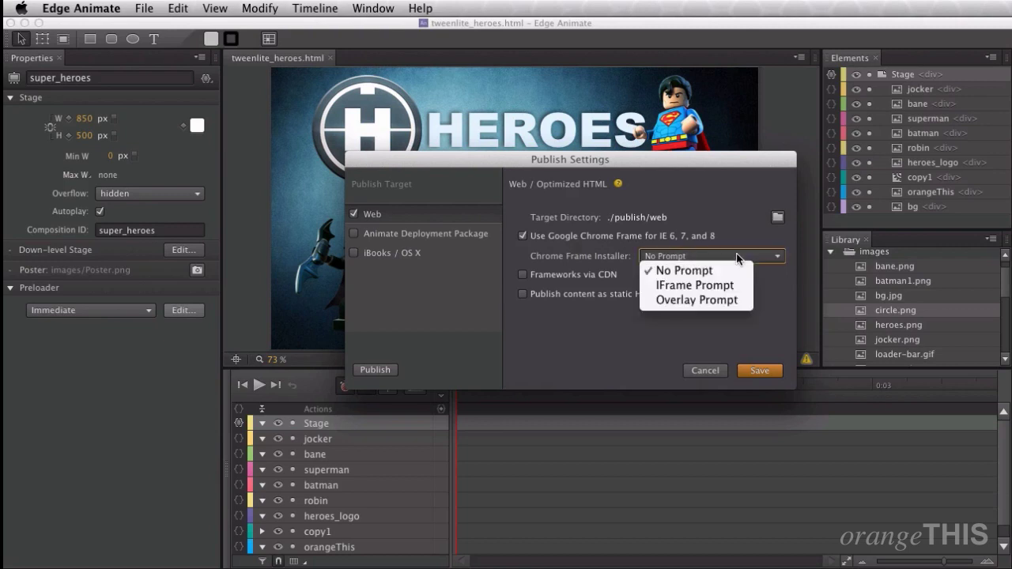
pyautogui.click(771, 301)
pyautogui.click(558, 241)
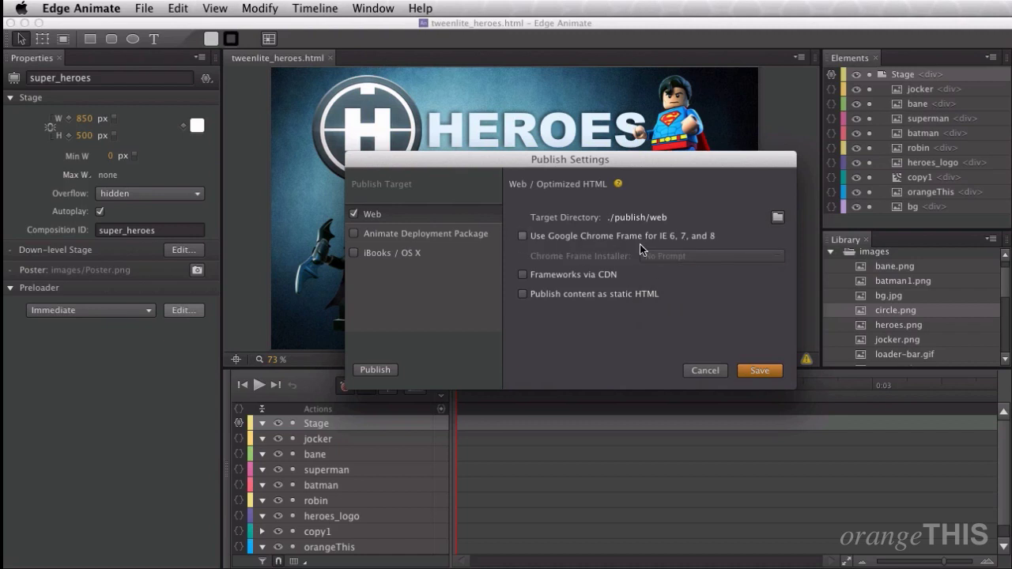
pyautogui.click(531, 277)
pyautogui.moveTo(659, 163); pyautogui.dragTo(638, 144)
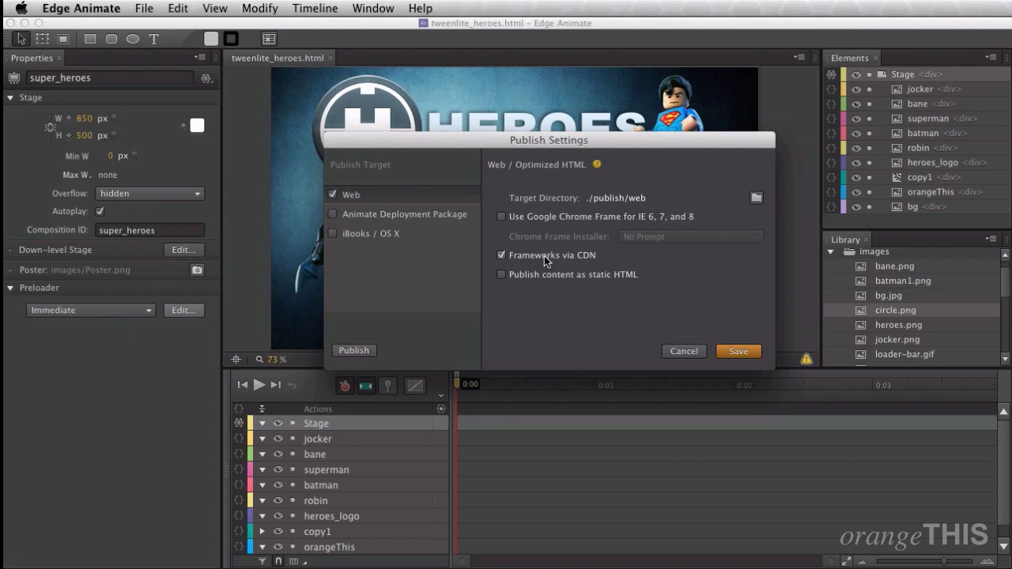
pyautogui.click(354, 351)
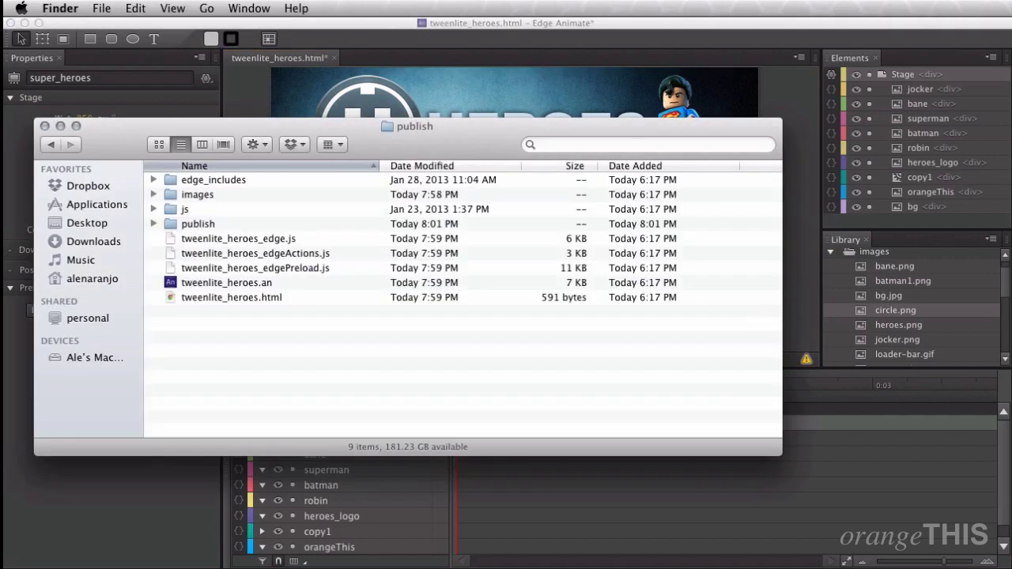
# Expand publish and web in Finder and select publish/web/tweenlite_heroes.html.
pyautogui.moveTo(128, 134); pyautogui.dragTo(235, 119)
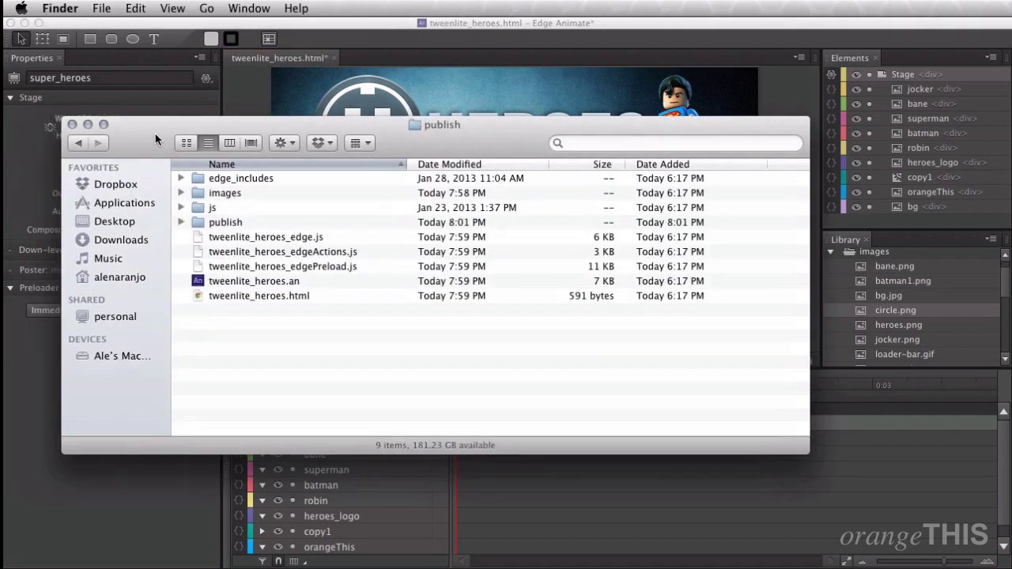
pyautogui.click(326, 211)
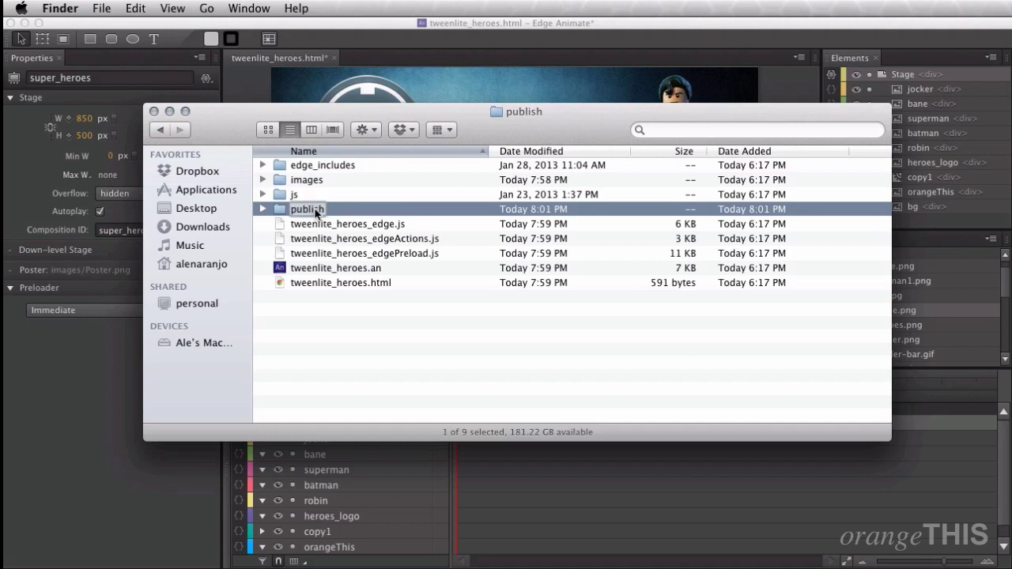
pyautogui.click(484, 346)
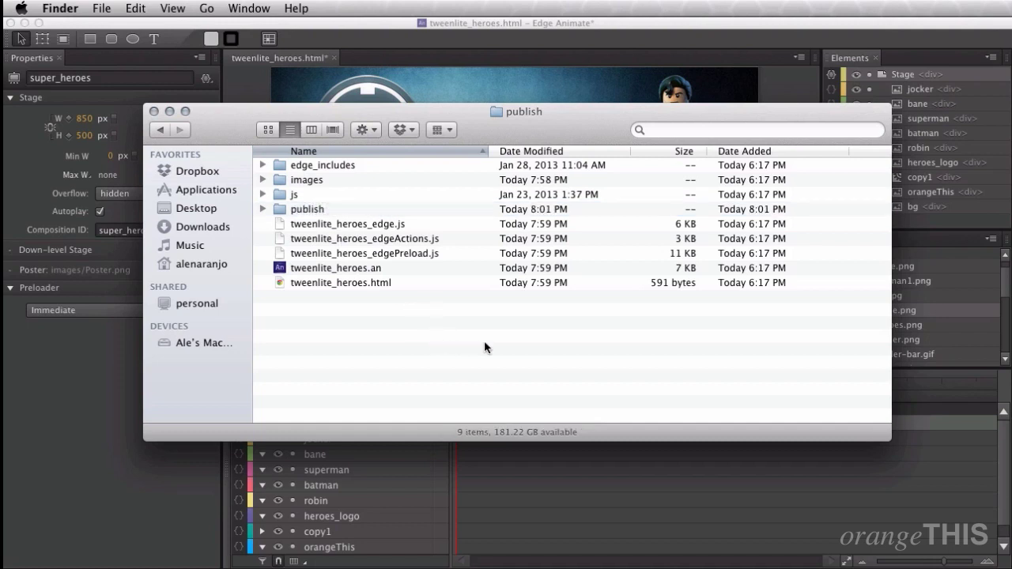
pyautogui.press('super+alt+t')
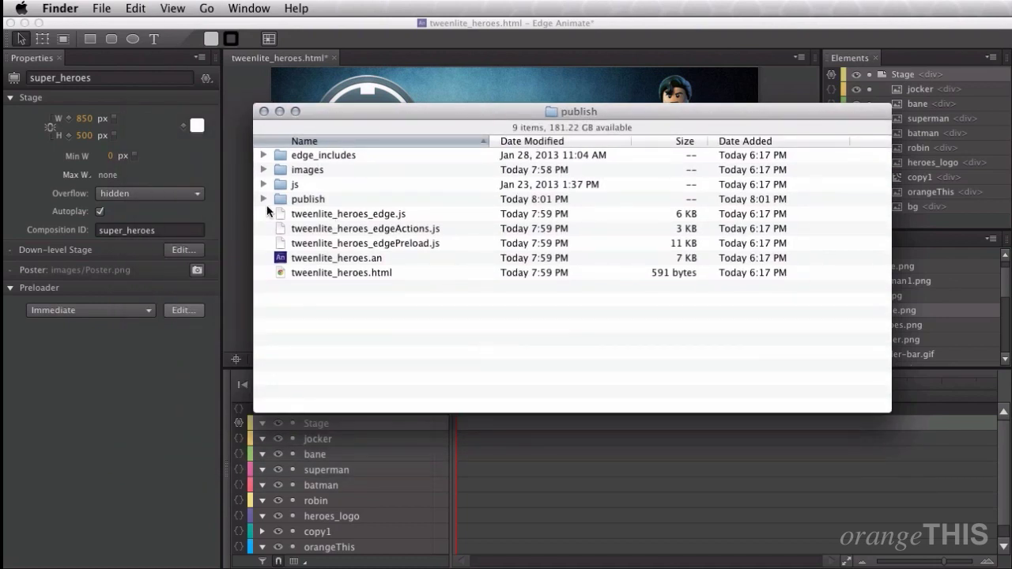
pyautogui.click(264, 200)
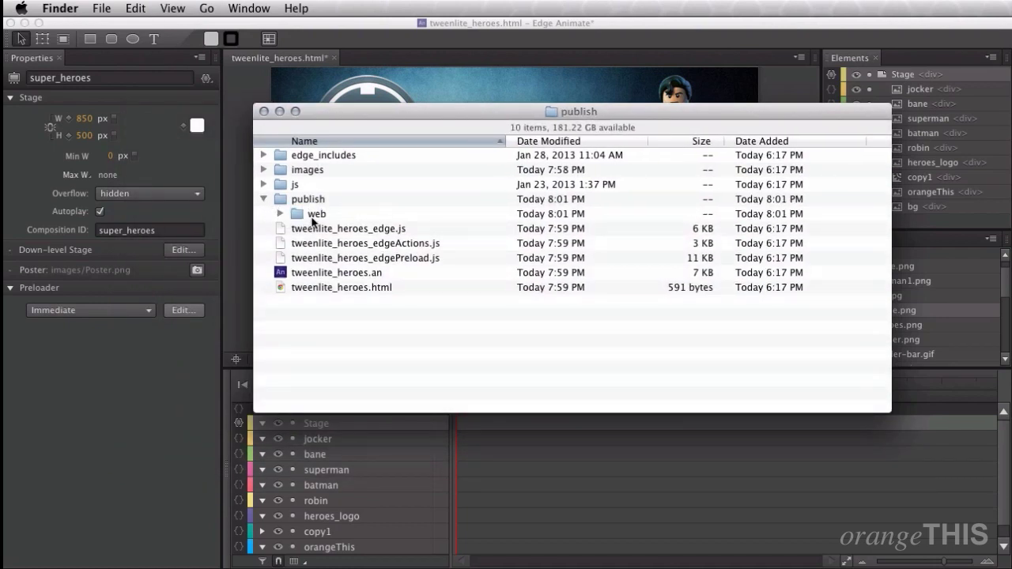
pyautogui.click(280, 214)
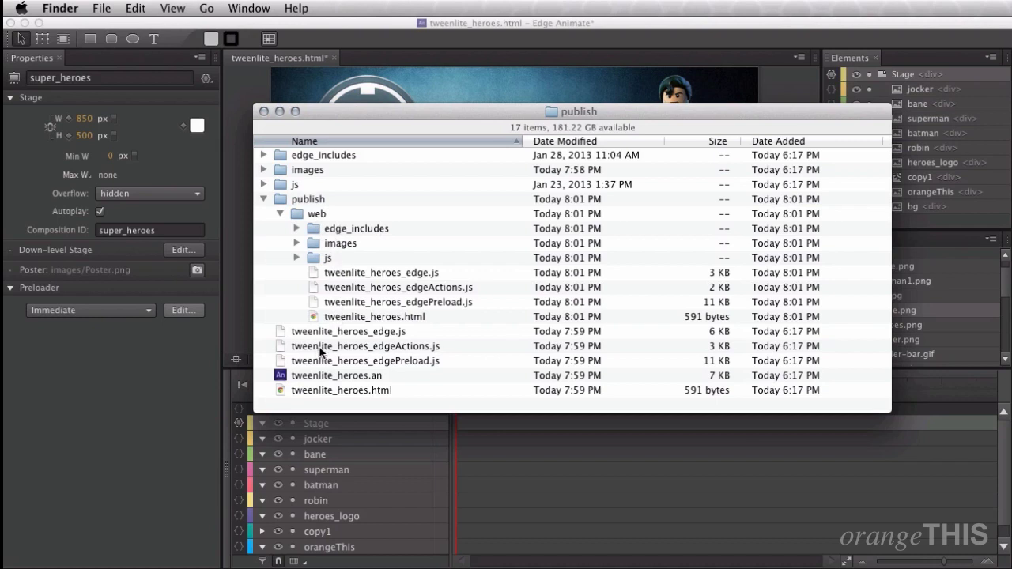
pyautogui.click(303, 377)
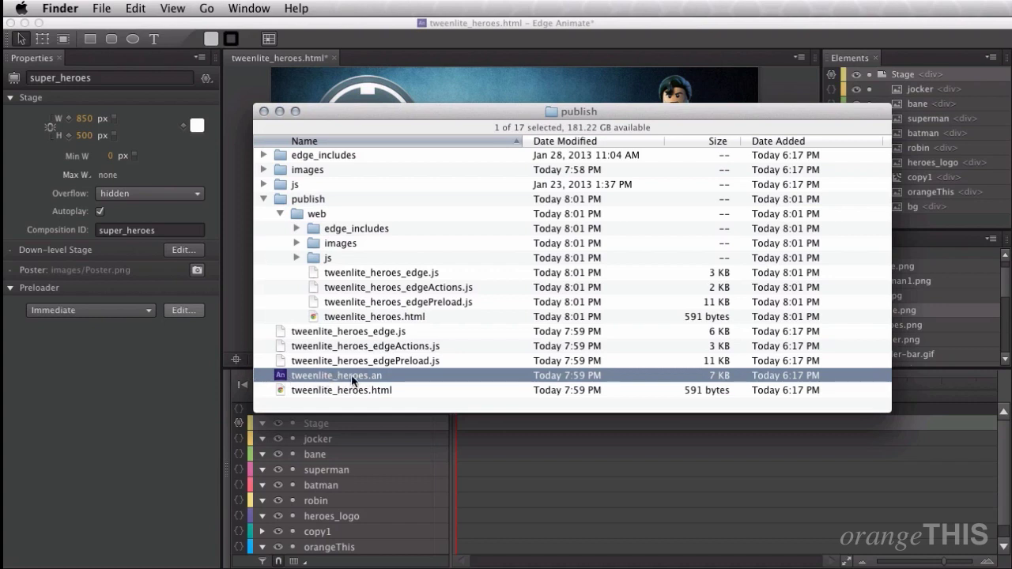
pyautogui.click(354, 316)
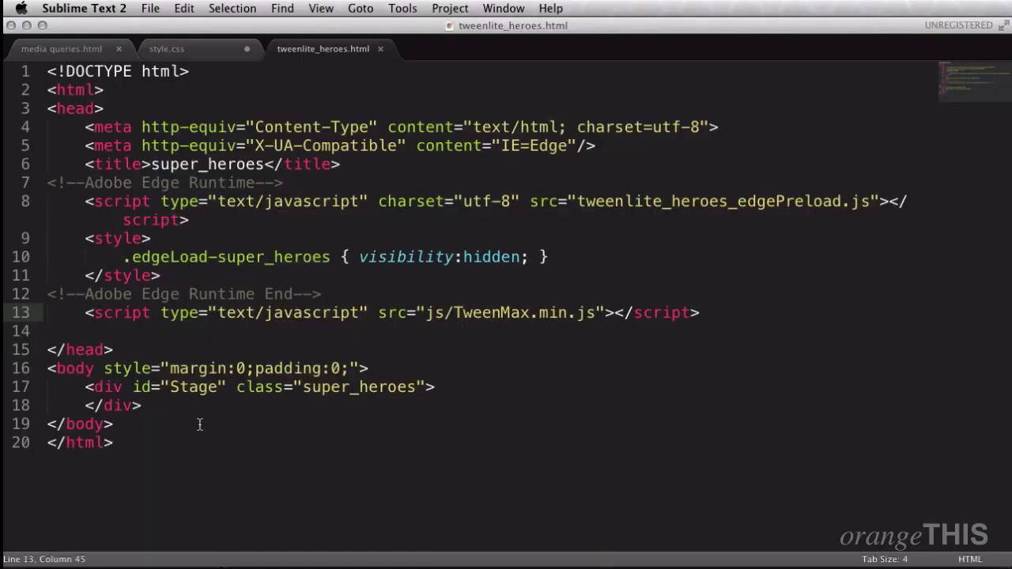
# Review the published HTML in Sublime Text, highlighting the super_heroes Stage class.
pyautogui.click(199, 424)
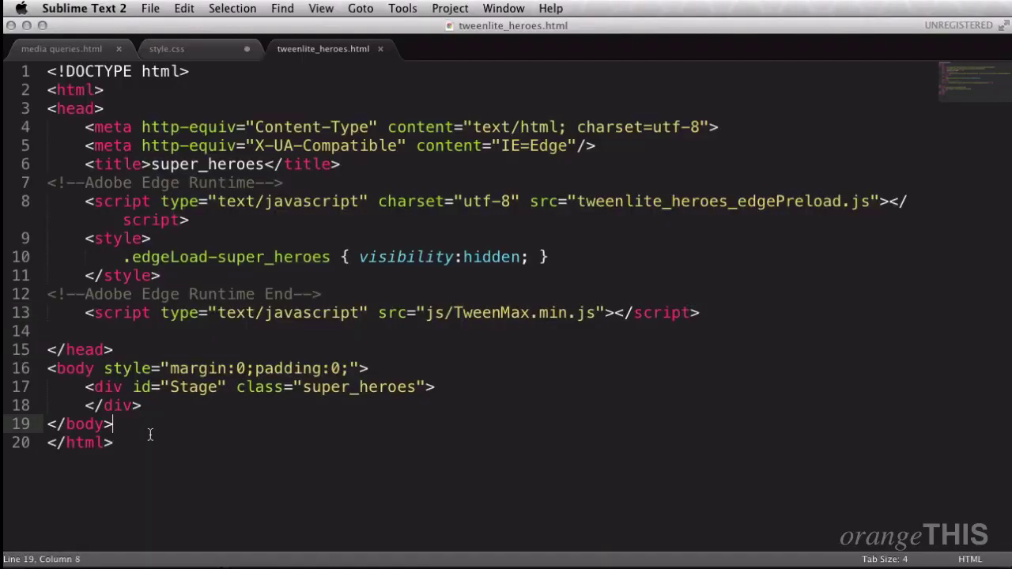
pyautogui.click(178, 442)
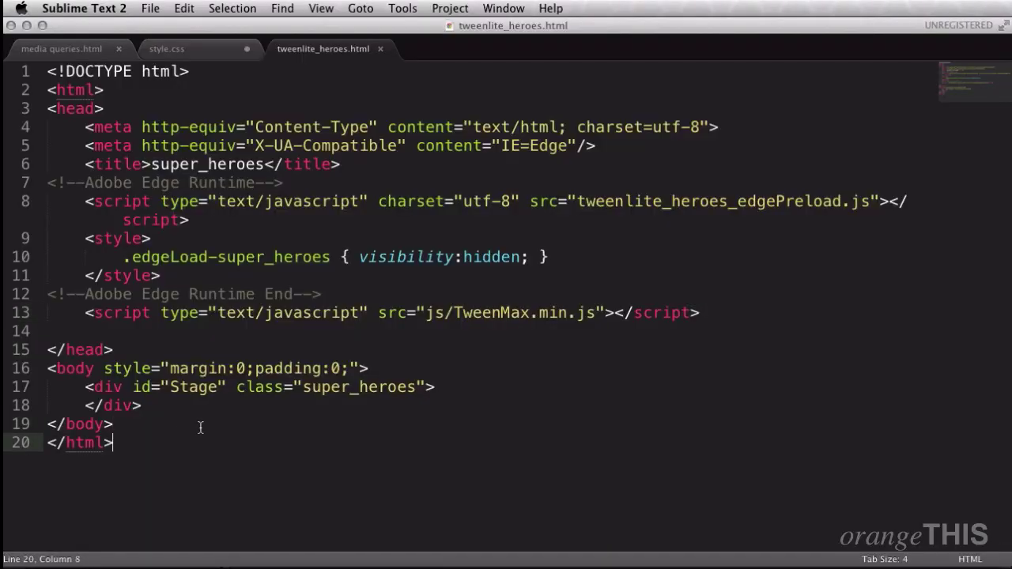
pyautogui.click(56, 108)
pyautogui.moveTo(52, 109); pyautogui.dragTo(273, 438)
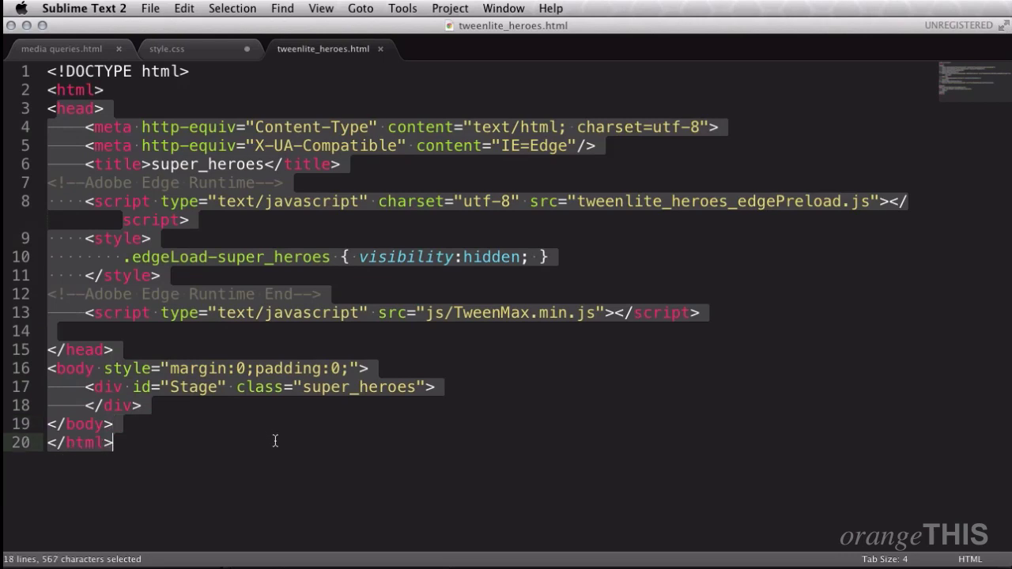
pyautogui.click(284, 436)
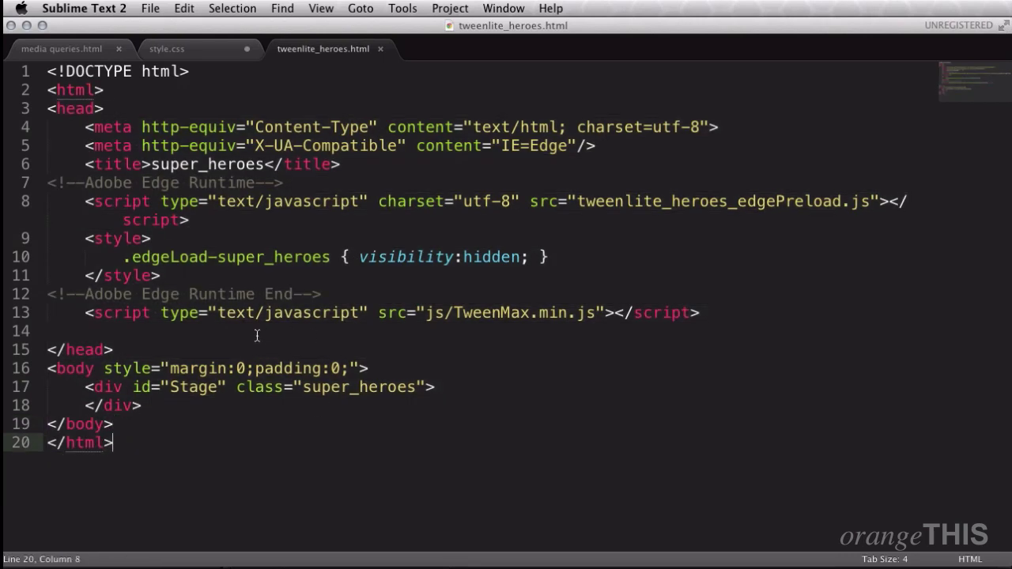
pyautogui.moveTo(303, 387); pyautogui.dragTo(416, 387)
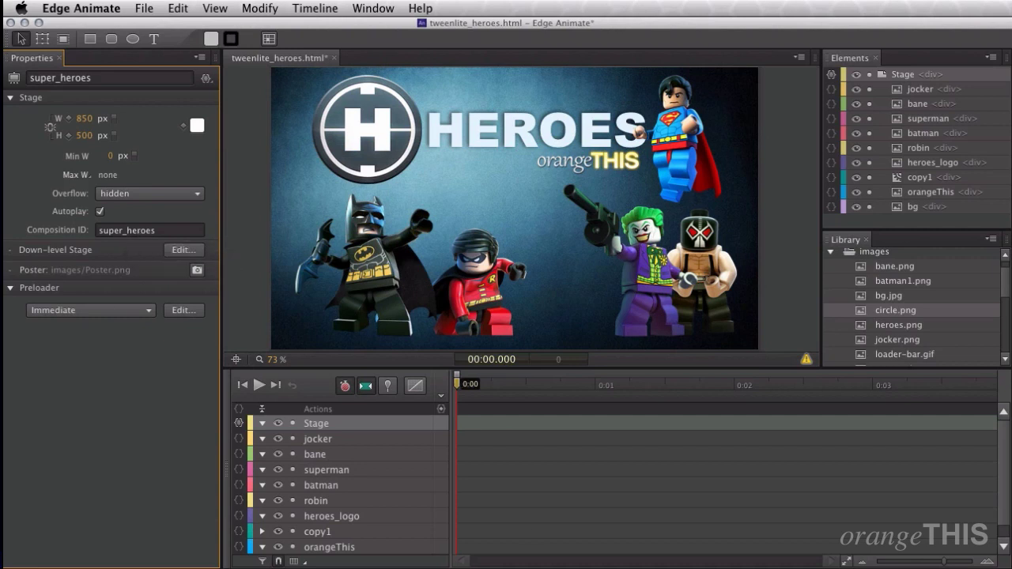
# Inspect heroes_logo, copy1, jocker and the Stage, then close tweenlite_heroes.html in Sublime Text.
pyautogui.click(378, 234)
pyautogui.click(380, 127)
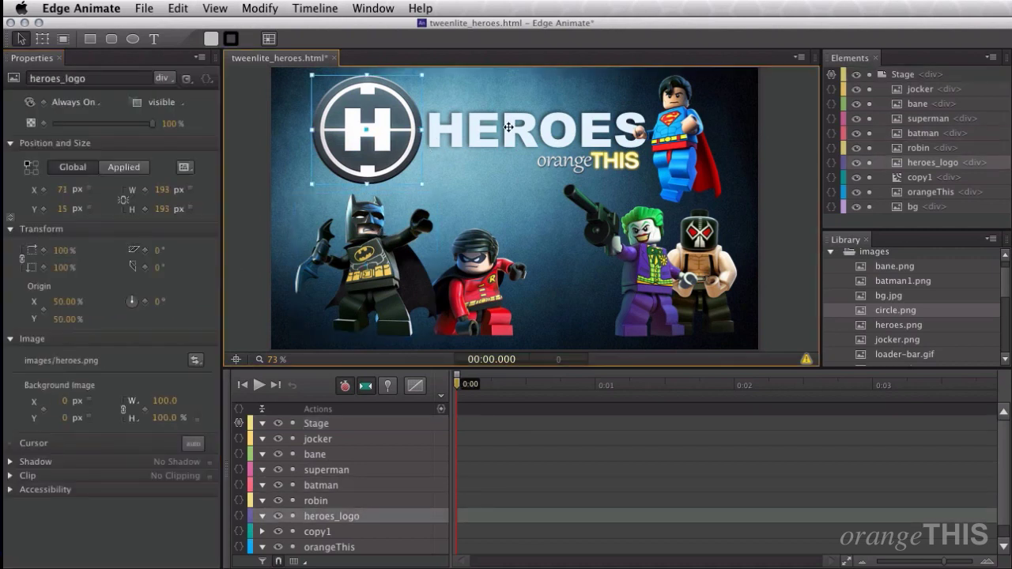
pyautogui.click(509, 127)
pyautogui.click(660, 241)
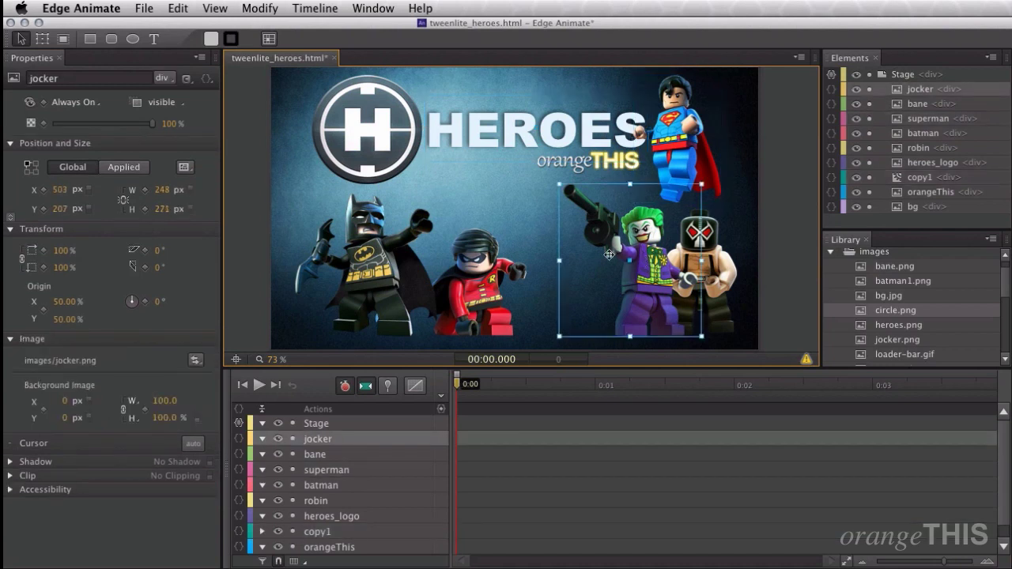
pyautogui.click(335, 152)
pyautogui.click(252, 185)
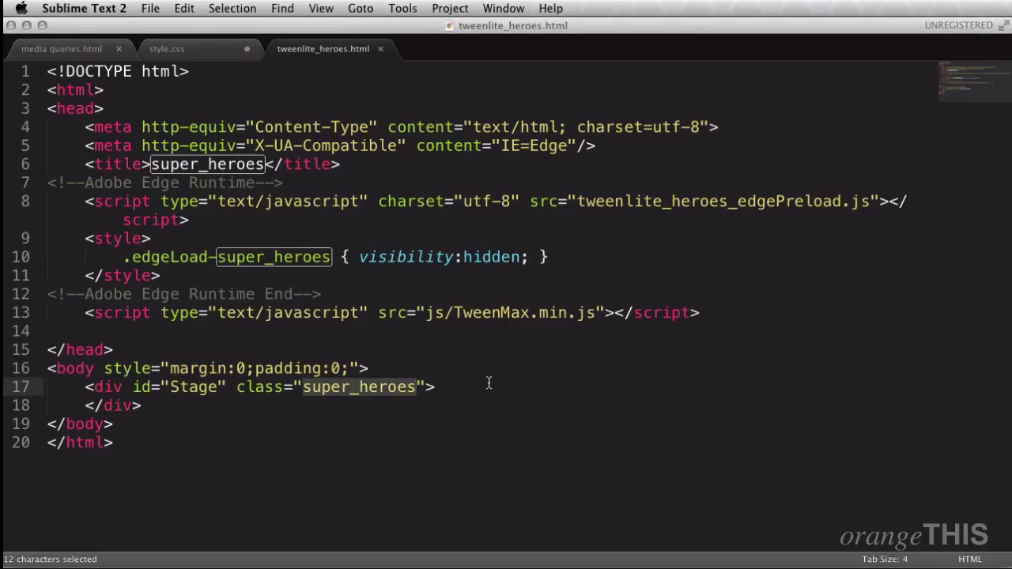
pyautogui.click(489, 383)
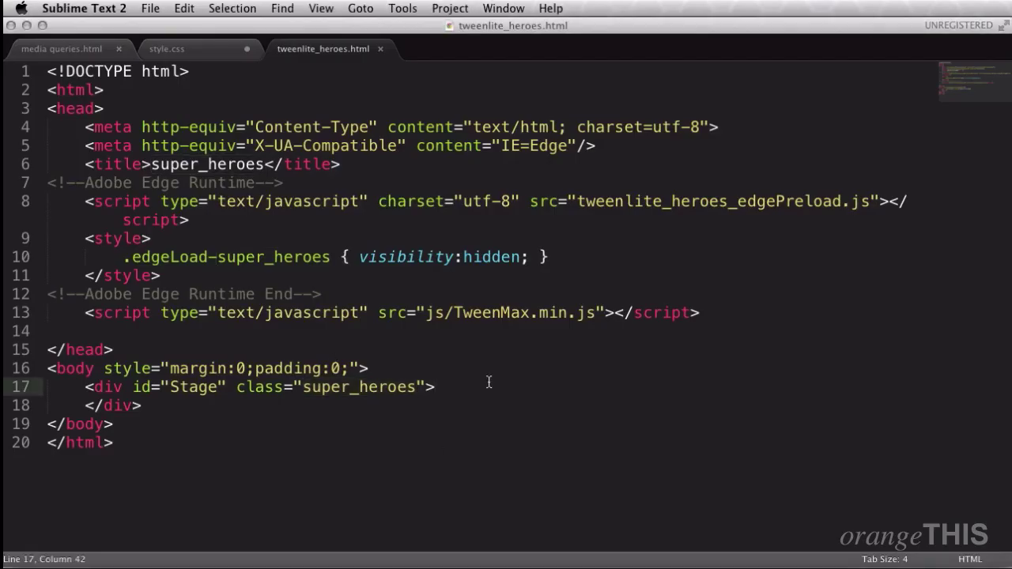
pyautogui.click(380, 49)
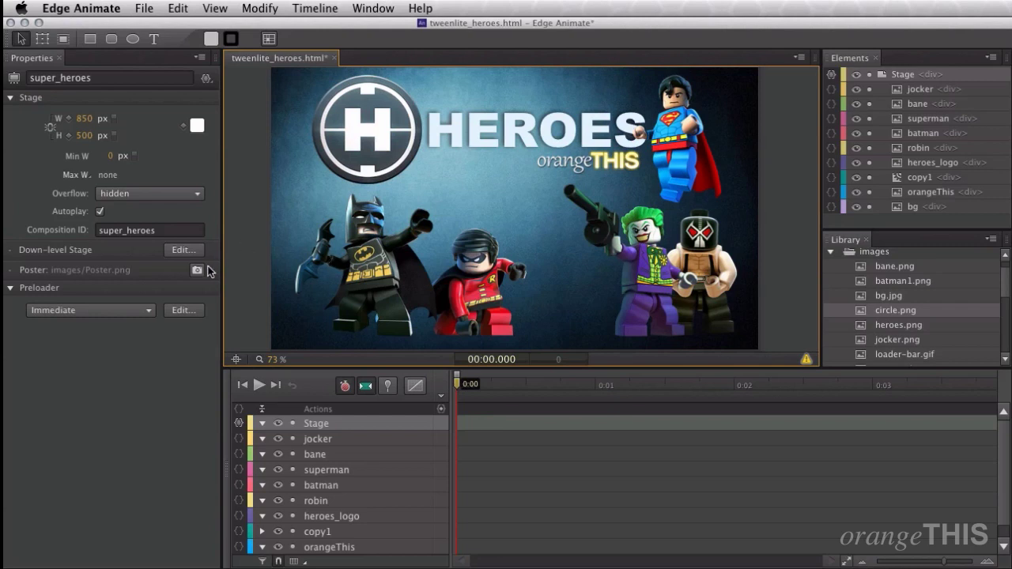
# Republish the heroes composition from Publish Settings using the Web target at ./publish/web.
pyautogui.click(144, 8)
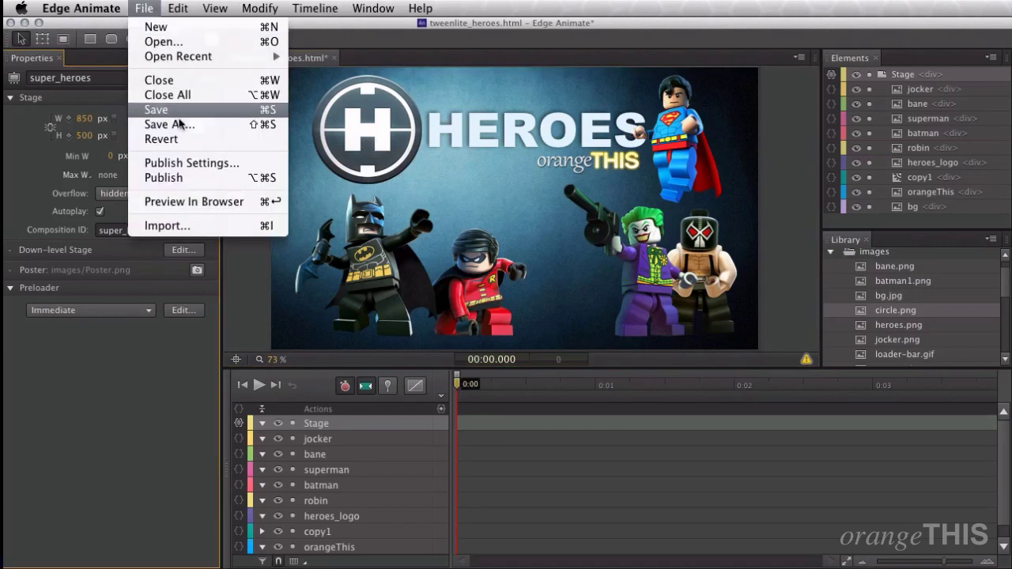
pyautogui.click(196, 161)
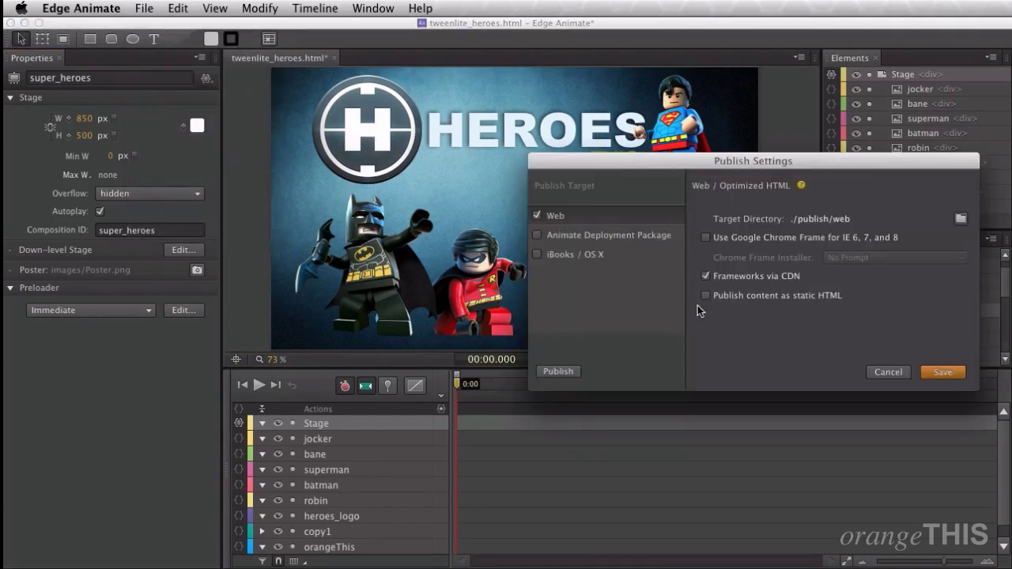
pyautogui.moveTo(748, 166); pyautogui.dragTo(560, 152)
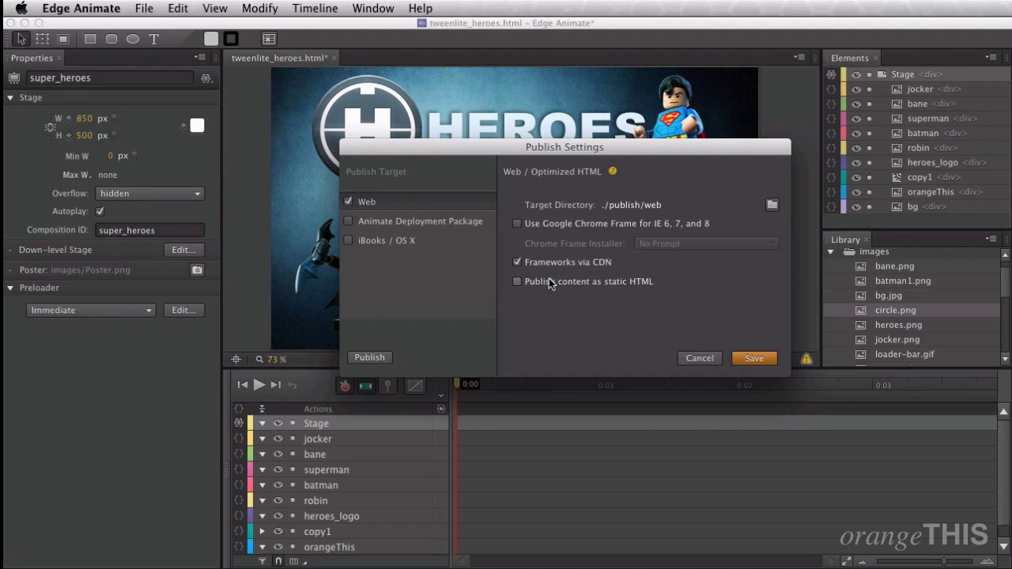
pyautogui.click(367, 358)
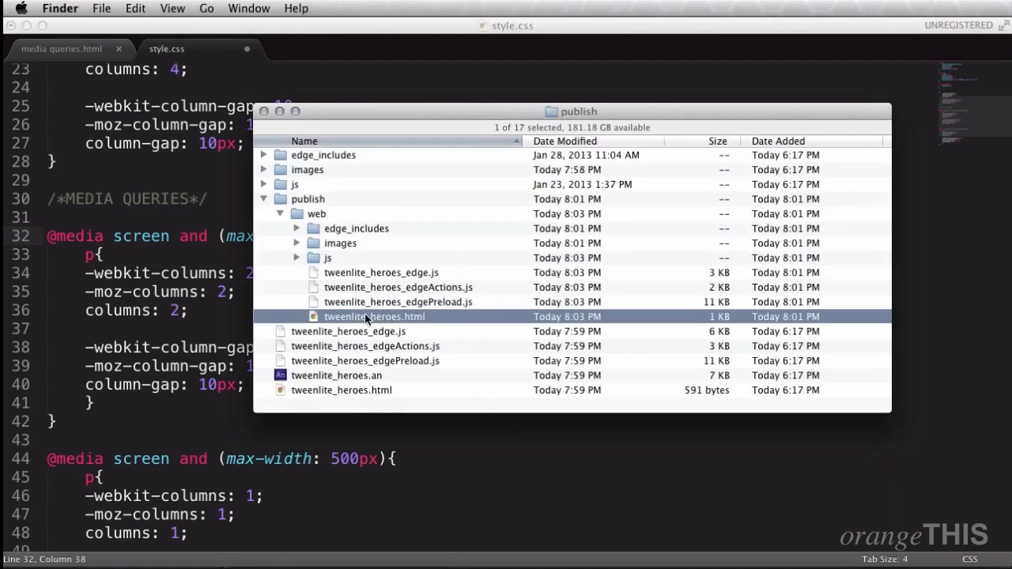
# Bring the republished tweenlite_heroes.html up in Sublime Text and scroll to the Stage divs.
pyautogui.moveTo(372, 318); pyautogui.dragTo(222, 304)
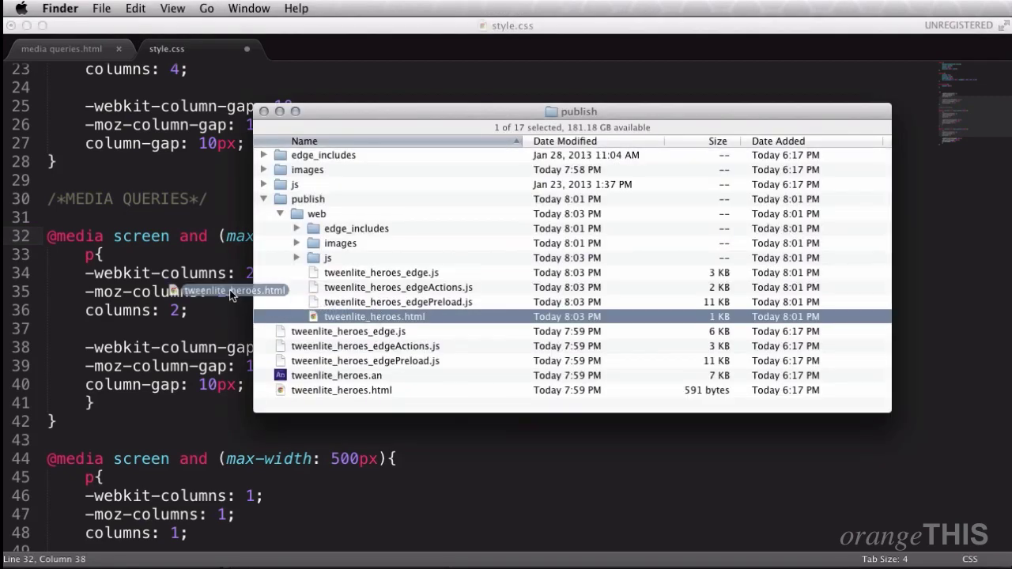
pyautogui.click(222, 305)
pyautogui.scroll(-2, 393, 429)
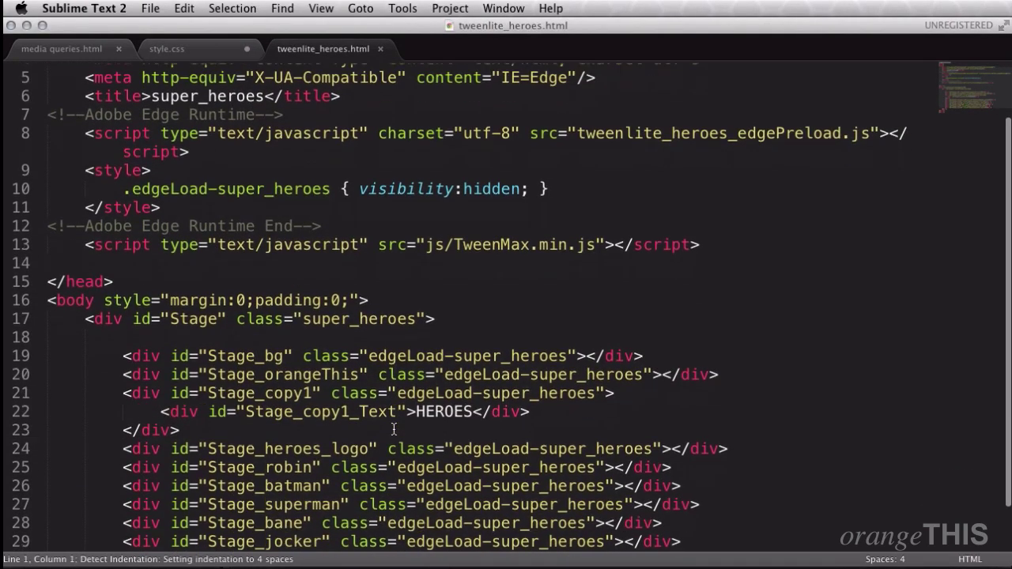
pyautogui.scroll(-2, 393, 429)
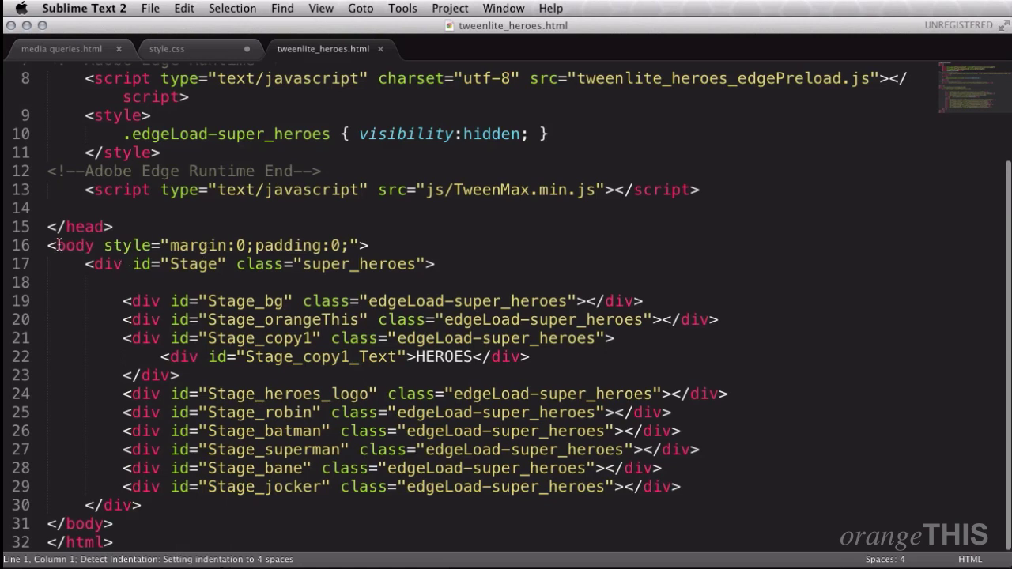
# Highlight the Stage_bg, Stage_orangeThis, Stage_copy1, Stage_heroes_logo, Stage_robin and Stage_superman ids.
pyautogui.moveTo(123, 301); pyautogui.dragTo(341, 302)
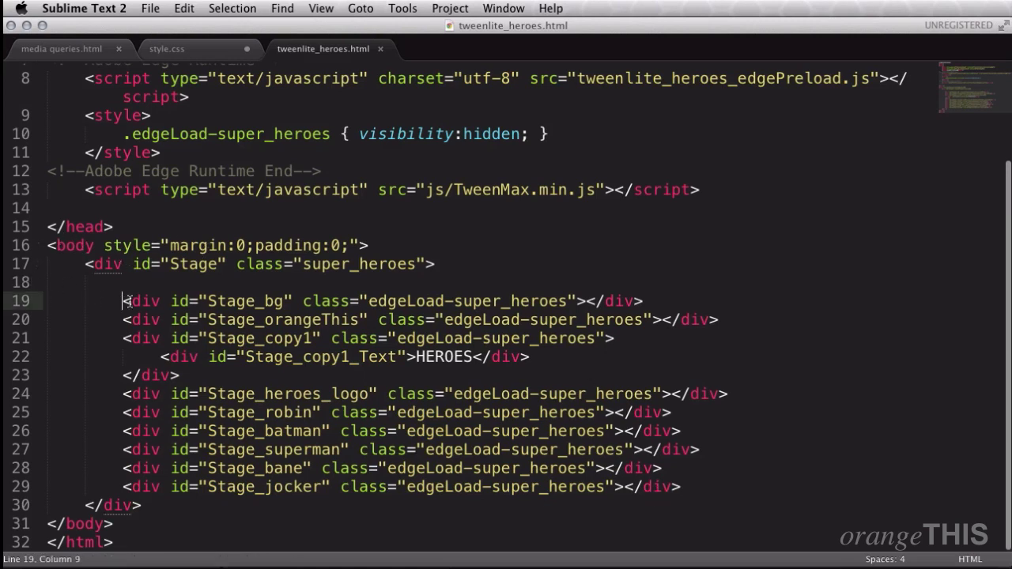
pyautogui.click(209, 320)
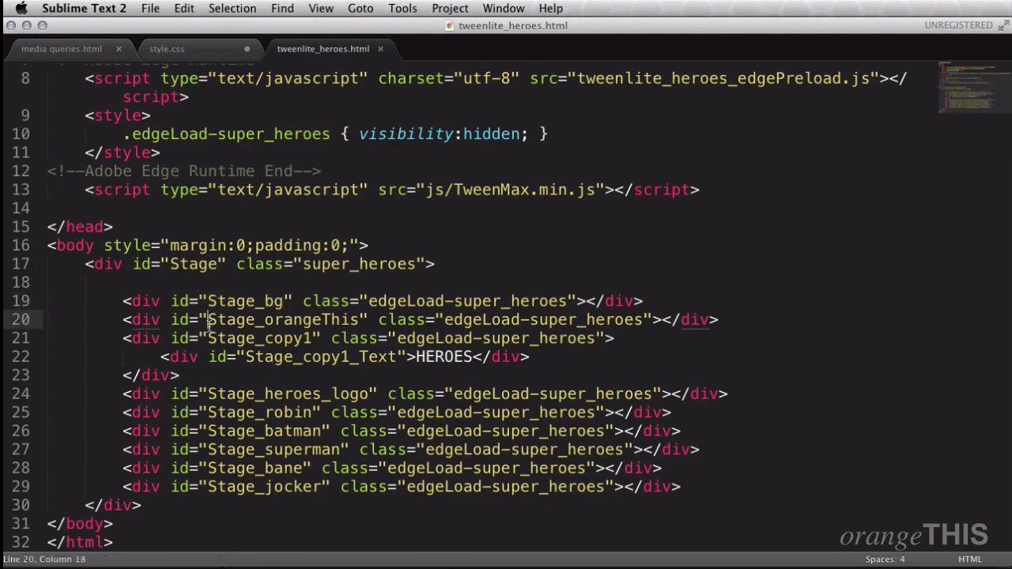
pyautogui.moveTo(207, 319); pyautogui.dragTo(358, 320)
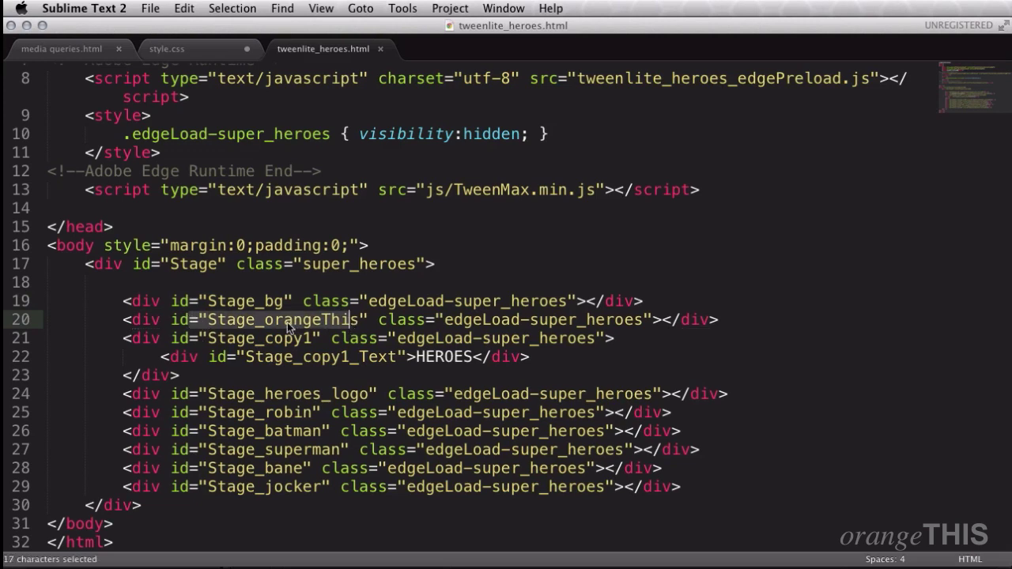
pyautogui.click(227, 338)
pyautogui.click(256, 393)
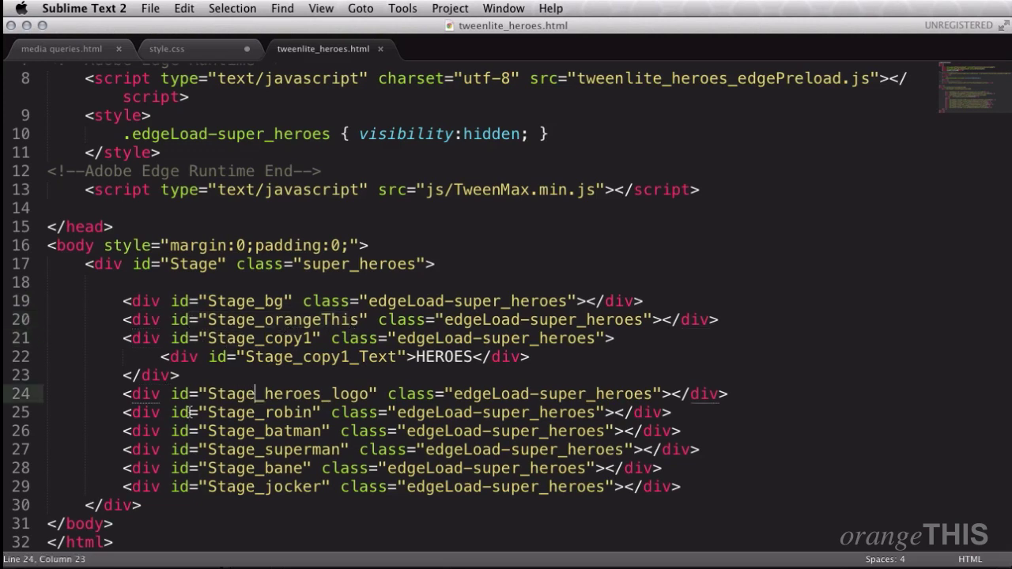
pyautogui.moveTo(207, 412); pyautogui.dragTo(313, 412)
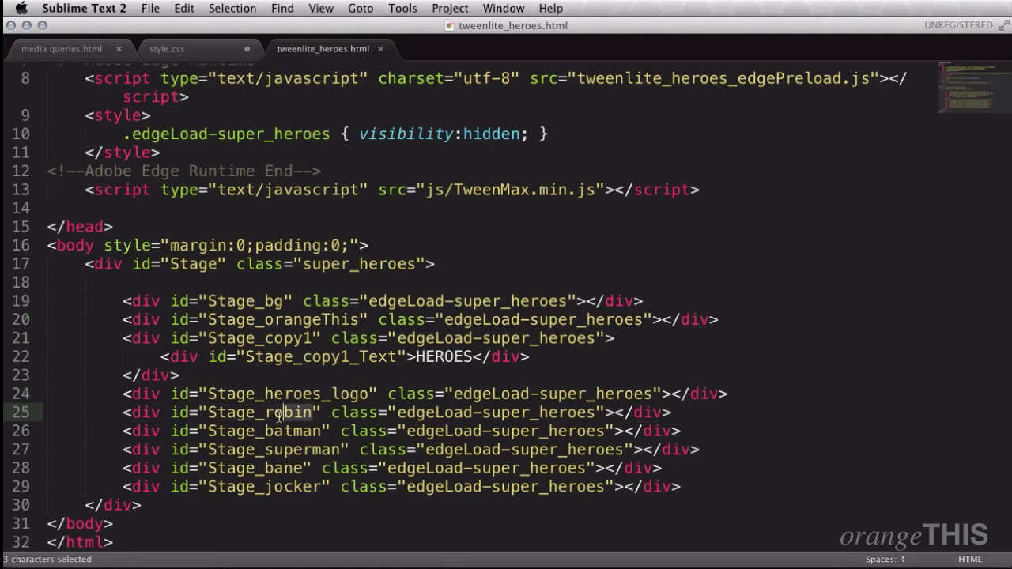
pyautogui.moveTo(316, 412)
pyautogui.mouseDown()
pyautogui.moveTo(207, 412)
pyautogui.moveTo(322, 431)
pyautogui.mouseUp()
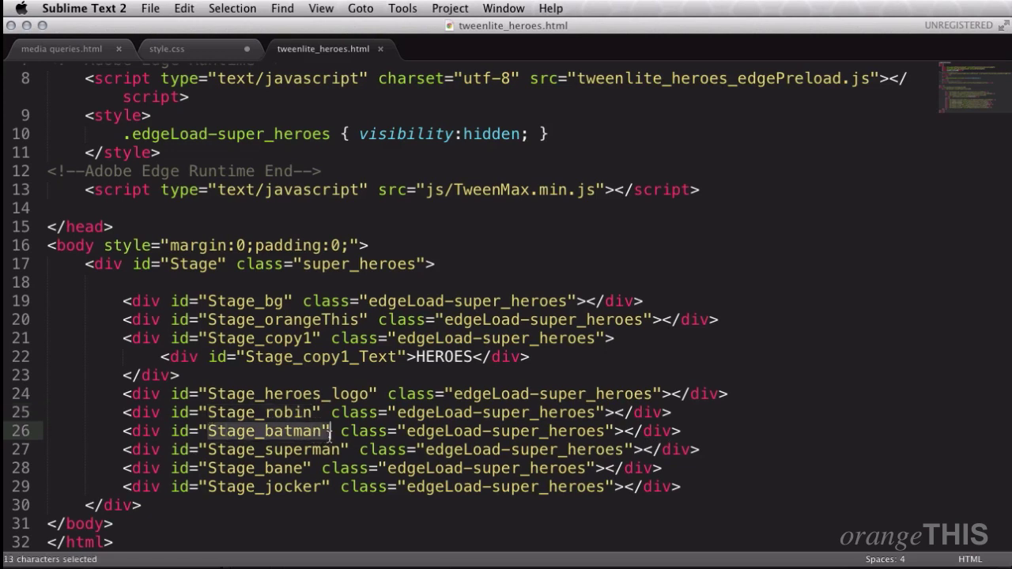
pyautogui.click(290, 451)
pyautogui.moveTo(207, 449); pyautogui.dragTo(340, 449)
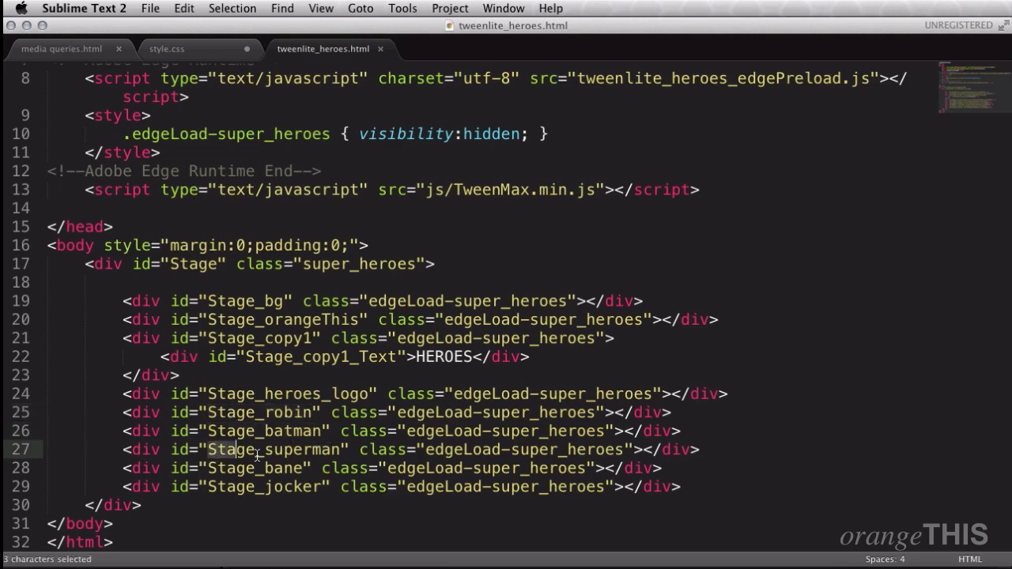
pyautogui.click(297, 468)
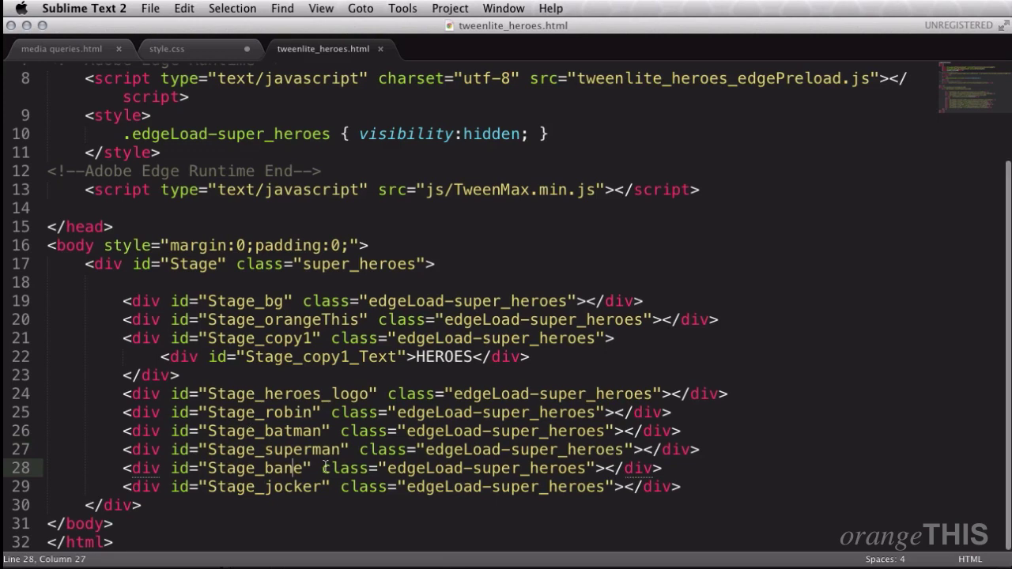
# Select the character div lines 24–29, then close tweenlite_heroes.html.
pyautogui.scroll(3, 286, 472)
pyautogui.scroll(-2, 286, 472)
pyautogui.scroll(-2, 286, 472)
pyautogui.moveTo(123, 393); pyautogui.dragTo(741, 481)
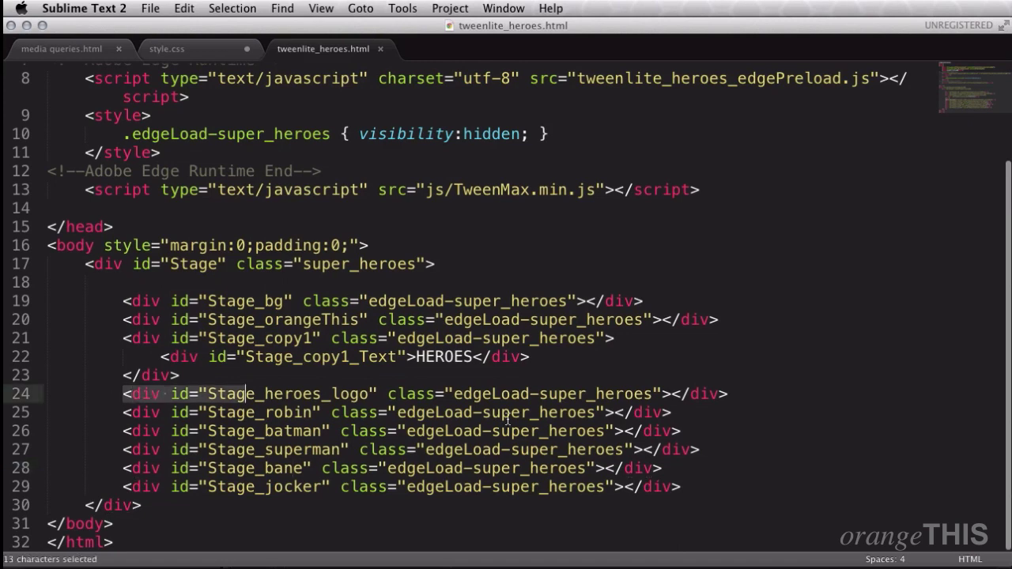
pyautogui.click(587, 375)
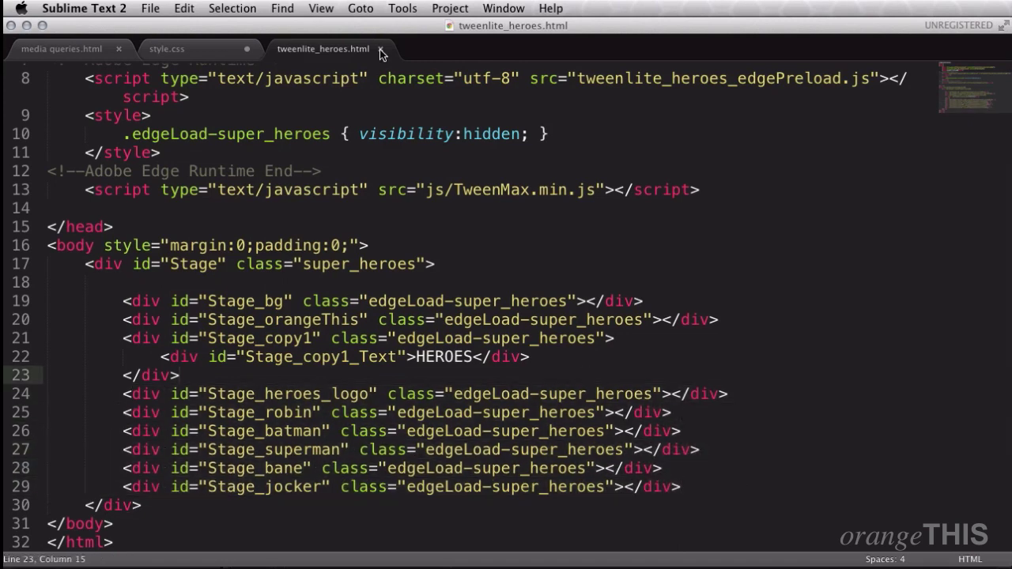
pyautogui.click(380, 50)
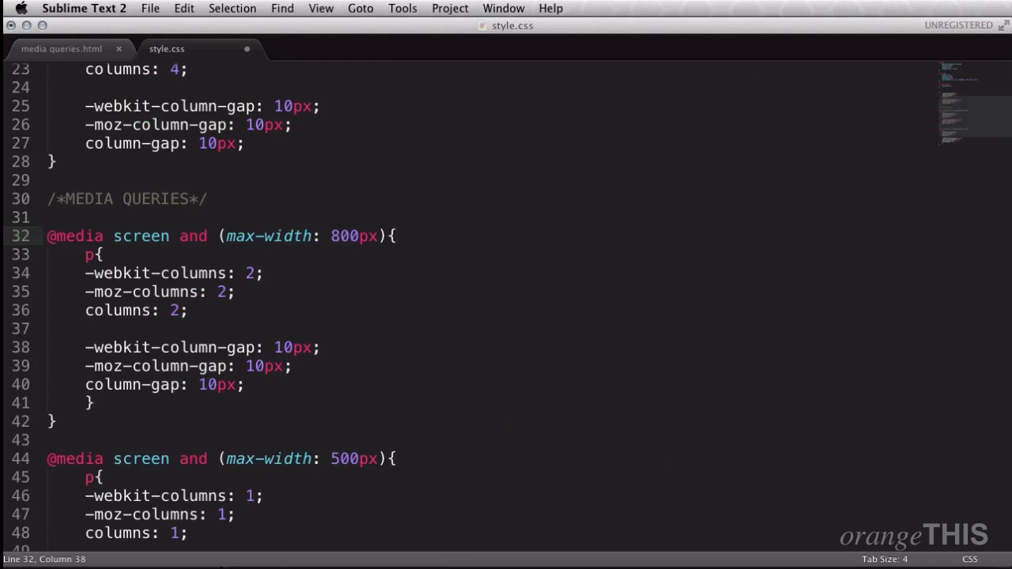
# Back in Edge Animate, save Publish Settings with Web checked and output ./publish/web.
pyautogui.press('super+Tab')
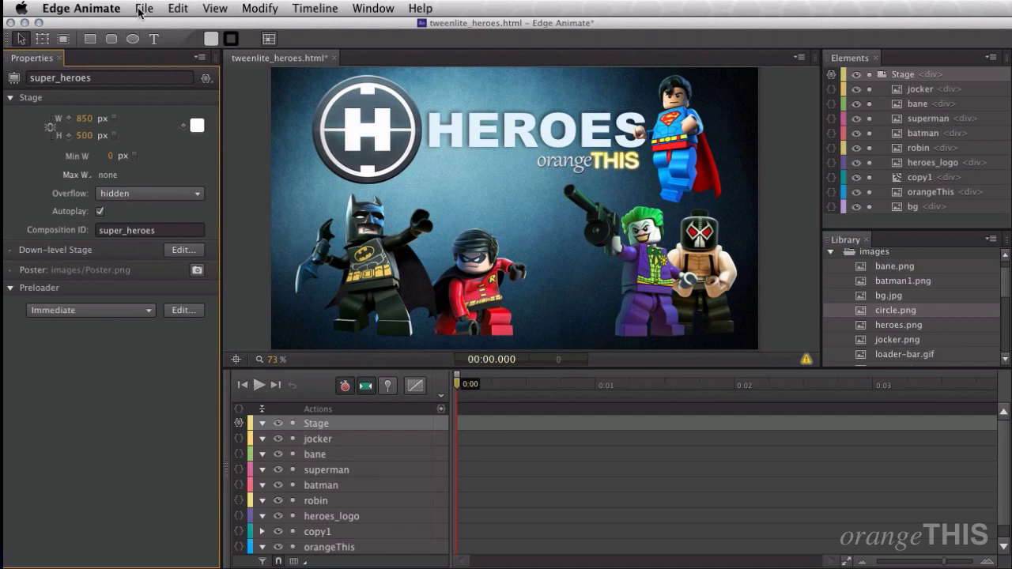
pyautogui.click(144, 9)
pyautogui.click(215, 163)
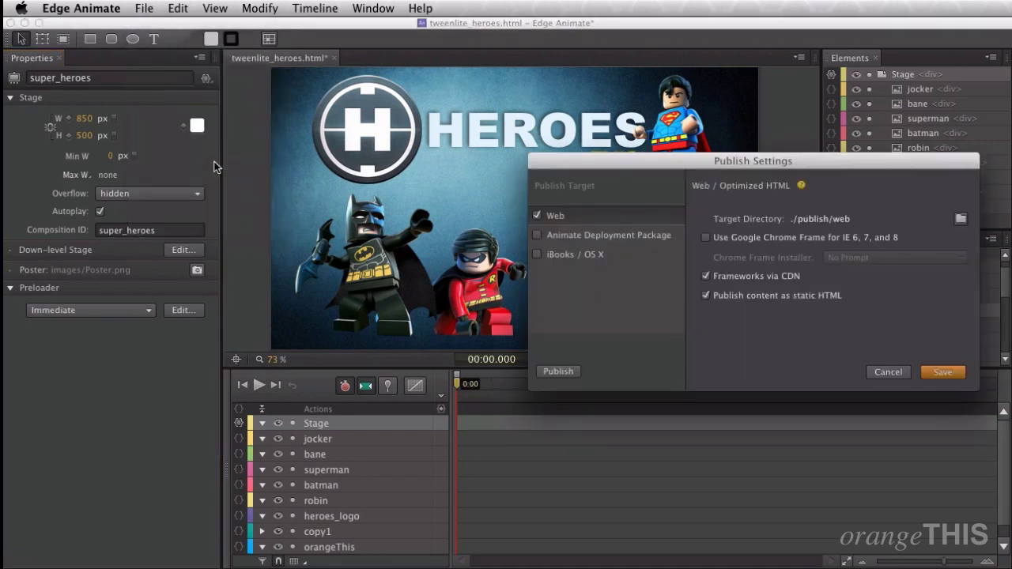
pyautogui.moveTo(747, 166); pyautogui.dragTo(557, 159)
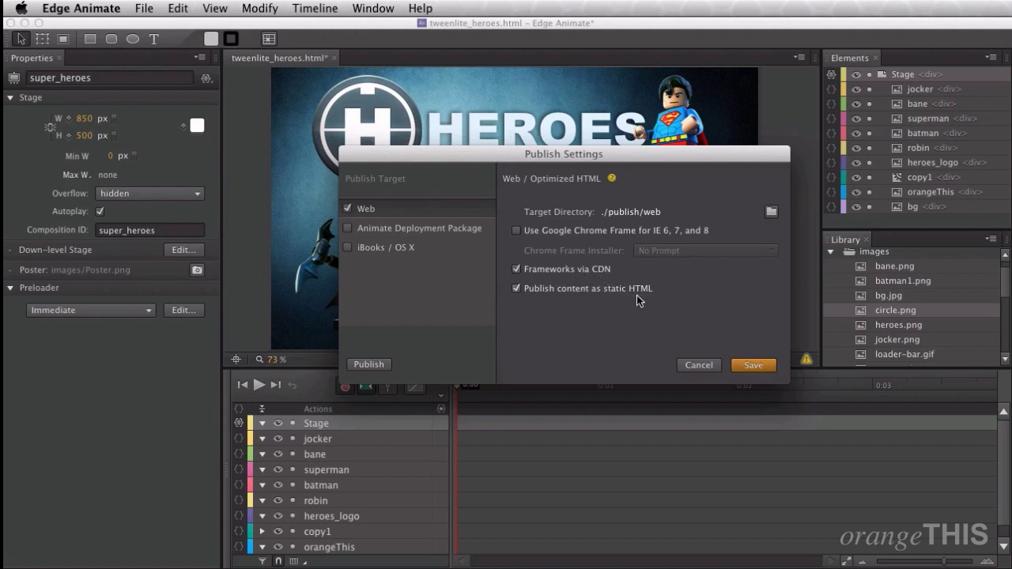
pyautogui.click(751, 365)
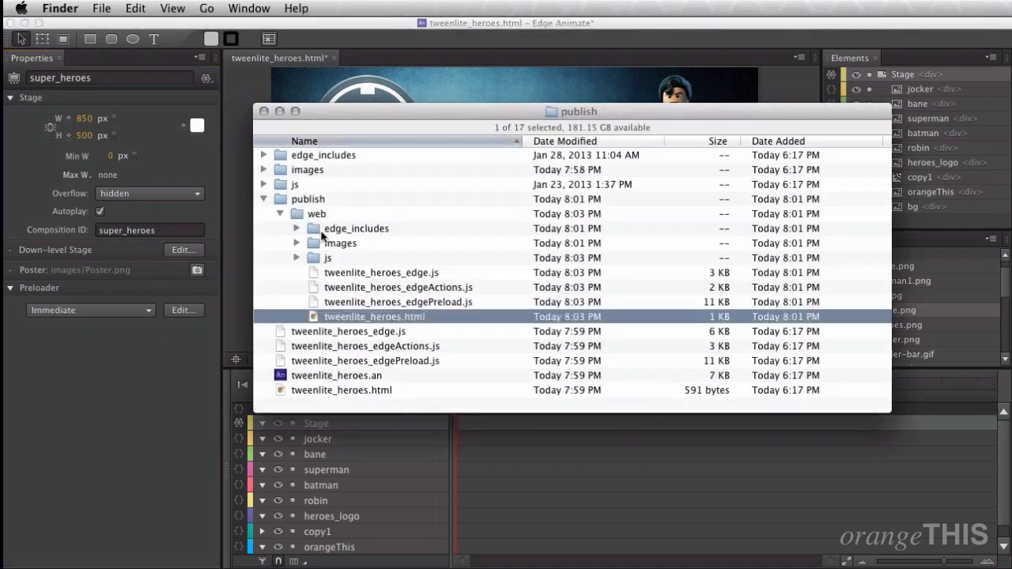
# Open publish/web/tweenlite_heroes.html from Finder so it plays in Chrome.
pyautogui.doubleClick(366, 316)
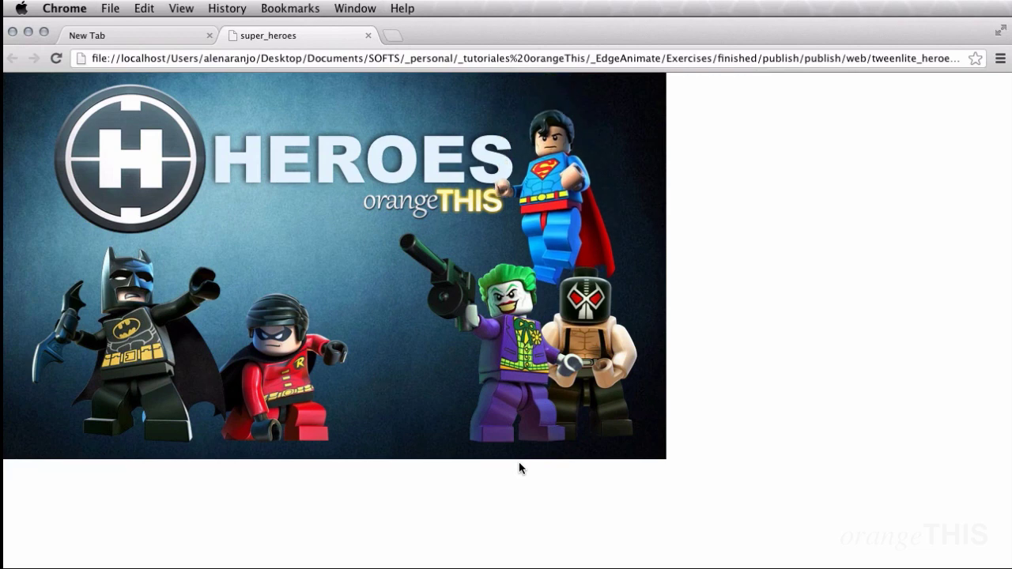
# Inspect the page and view the tweenlite_heroes.html source under Resources.
pyautogui.rightClick(348, 298)
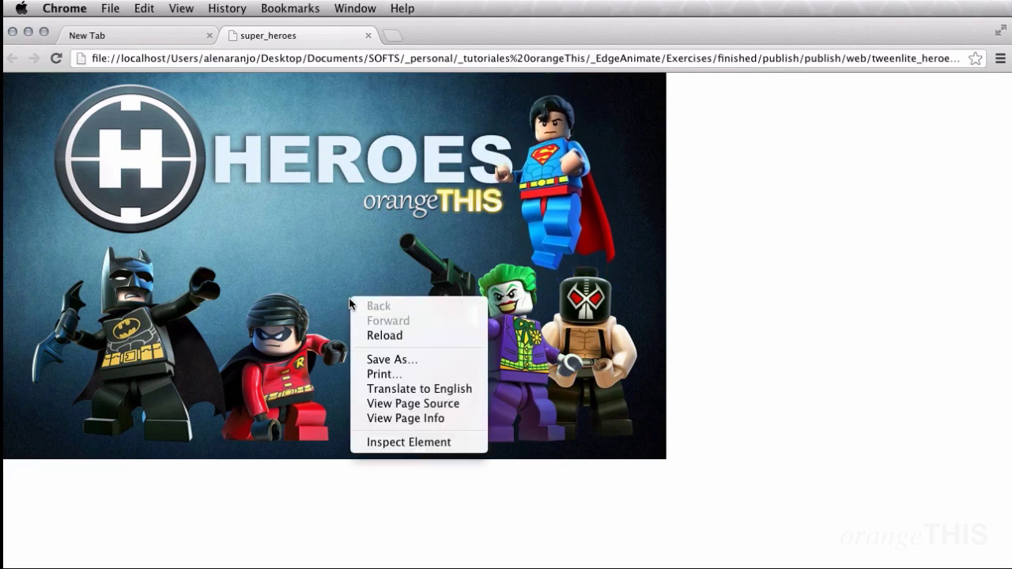
pyautogui.click(464, 444)
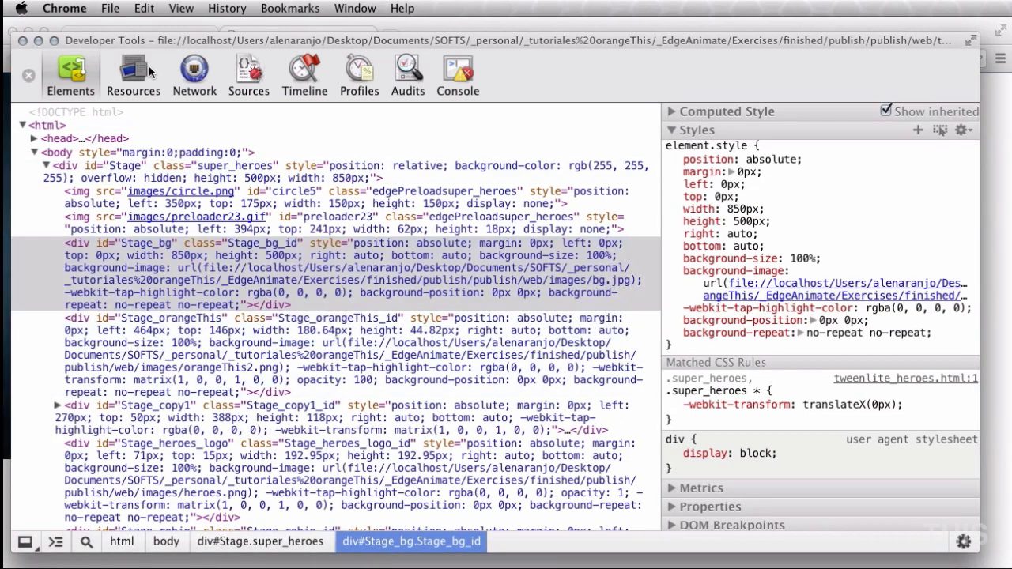
pyautogui.click(144, 92)
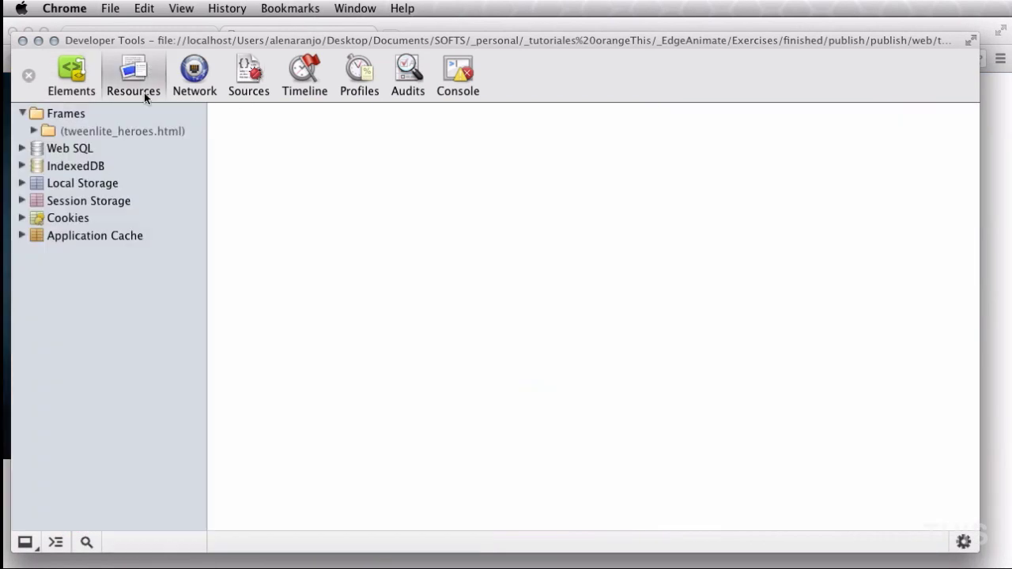
pyautogui.click(34, 131)
pyautogui.click(97, 182)
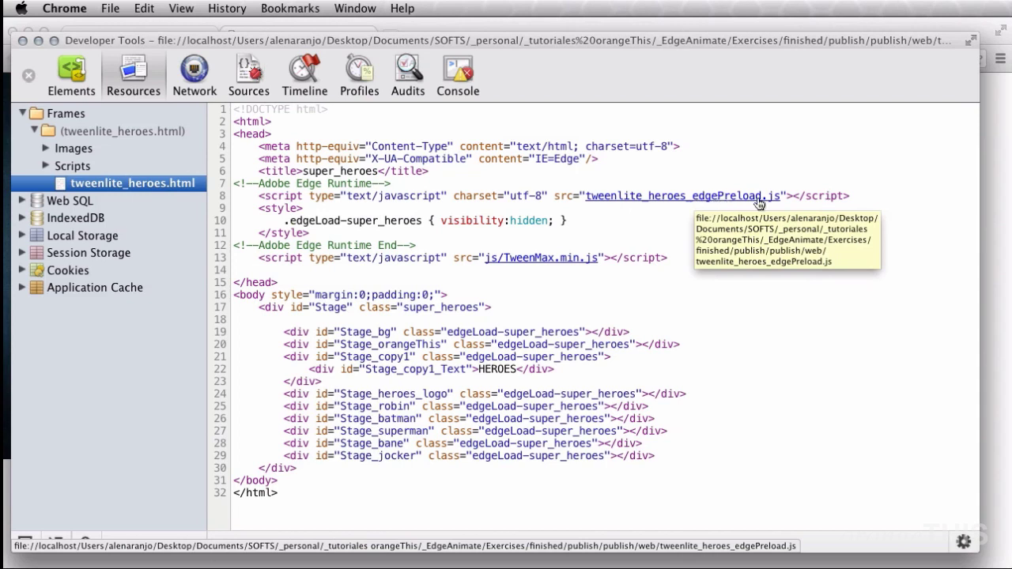
# Read through tweenlite_heroes_edgePreload.js, then close Developer Tools and the Heroes tab.
pyautogui.click(726, 197)
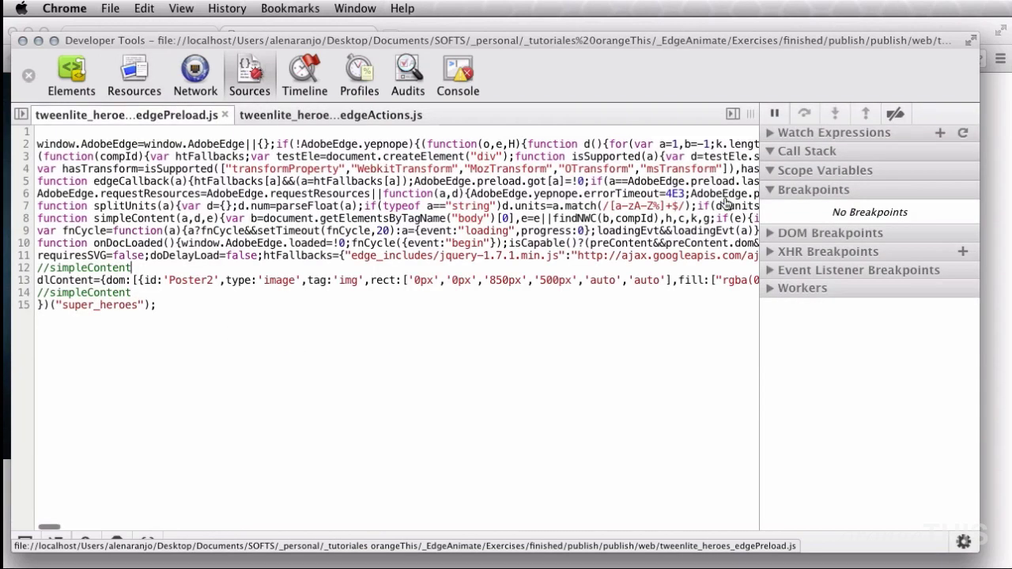
pyautogui.hscroll(2, 490, 280)
pyautogui.hscroll(2, 489, 280)
pyautogui.hscroll(2, 489, 280)
pyautogui.hscroll(2, 490, 280)
pyautogui.hscroll(2, 490, 280)
pyautogui.hscroll(1, 490, 280)
pyautogui.hscroll(2, 490, 280)
pyautogui.hscroll(1, 316, 246)
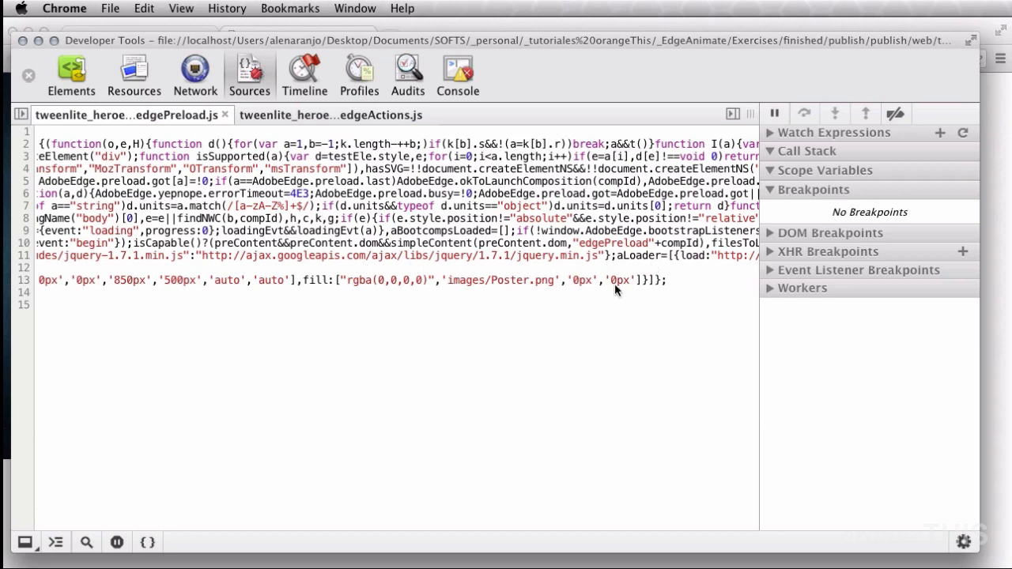
pyautogui.hscroll(1, 626, 275)
pyautogui.hscroll(3, 626, 275)
pyautogui.hscroll(3, 626, 275)
pyautogui.hscroll(-10, 625, 275)
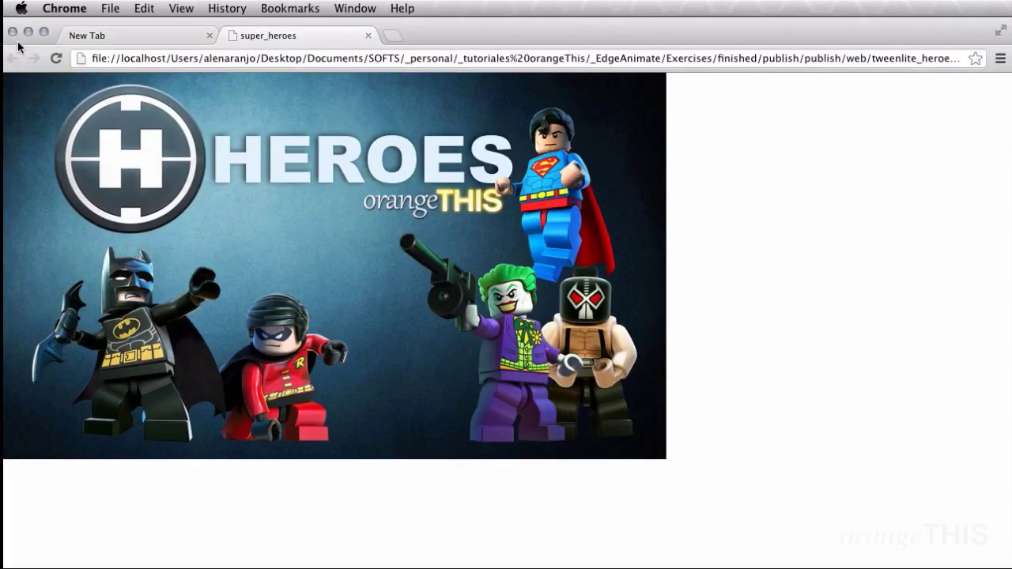
pyautogui.click(22, 40)
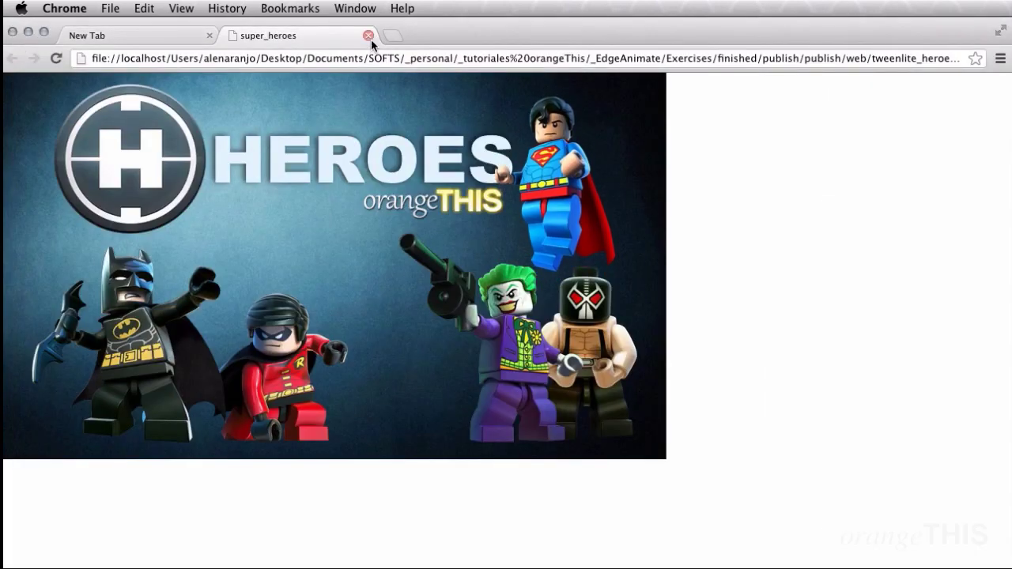
pyautogui.click(369, 37)
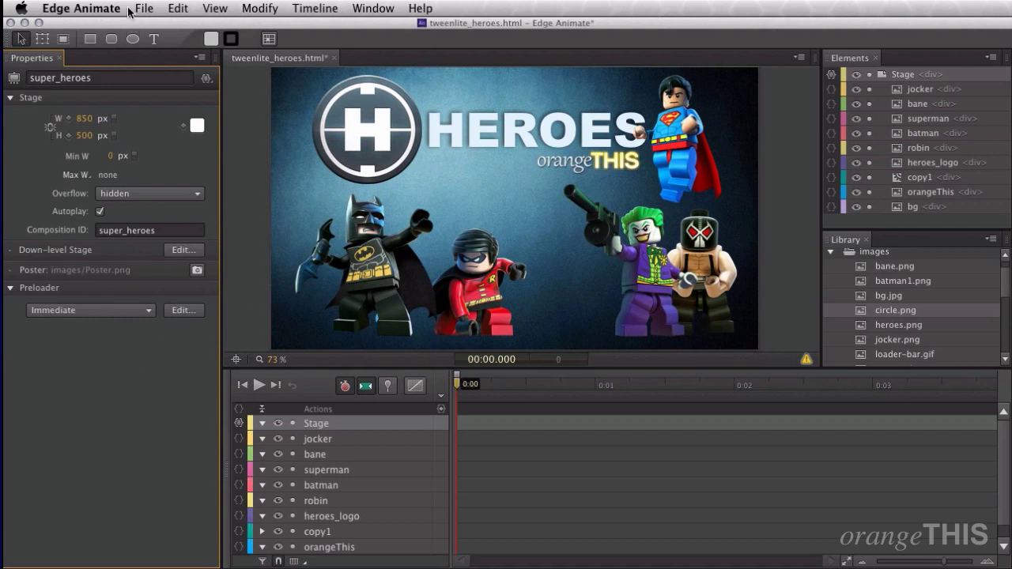
# Add Animate Deployment Package alongside Web in Publish Settings and publish to both targets.
pyautogui.click(139, 8)
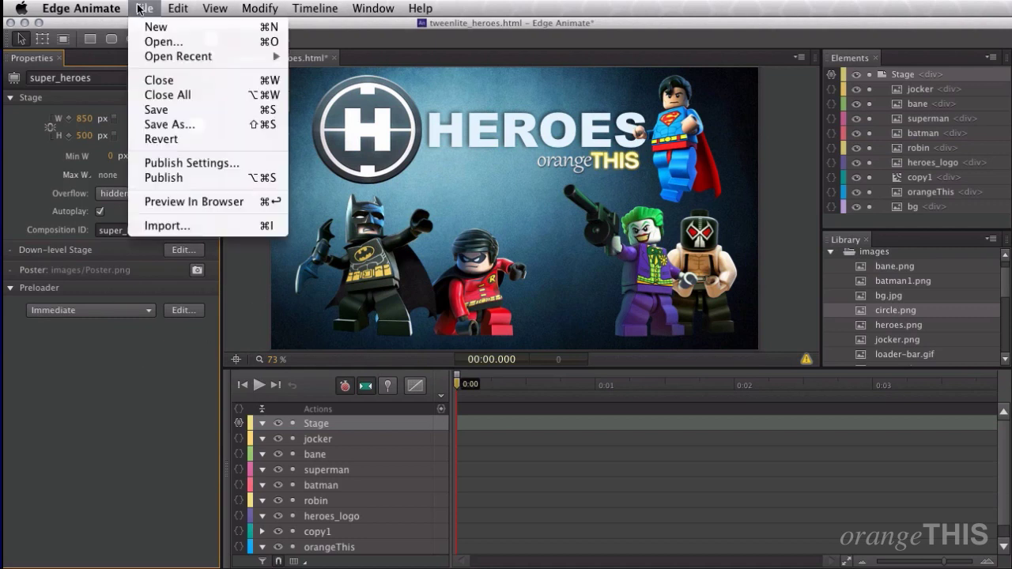
pyautogui.click(196, 162)
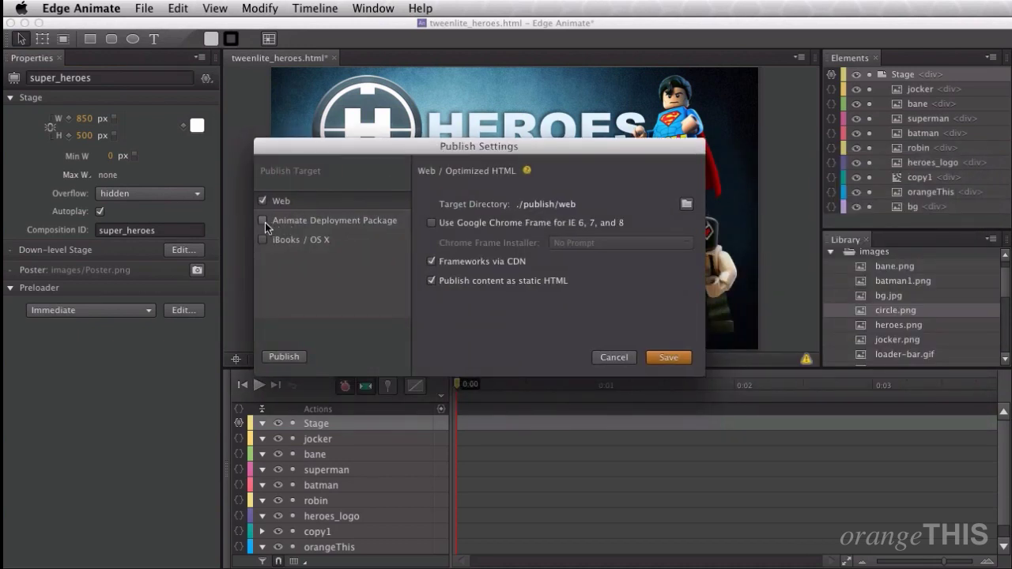
pyautogui.click(263, 221)
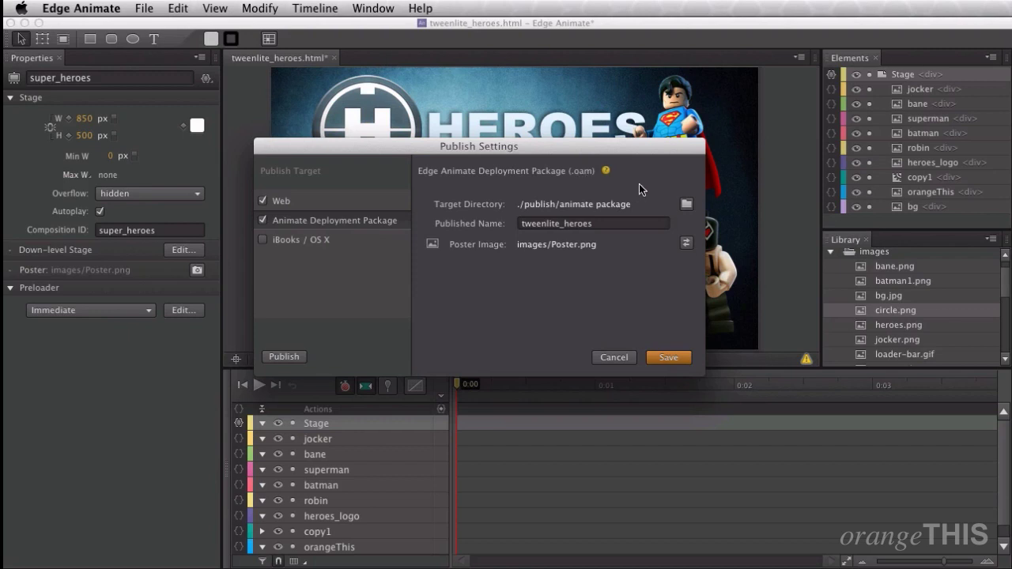
pyautogui.moveTo(634, 148); pyautogui.dragTo(639, 145)
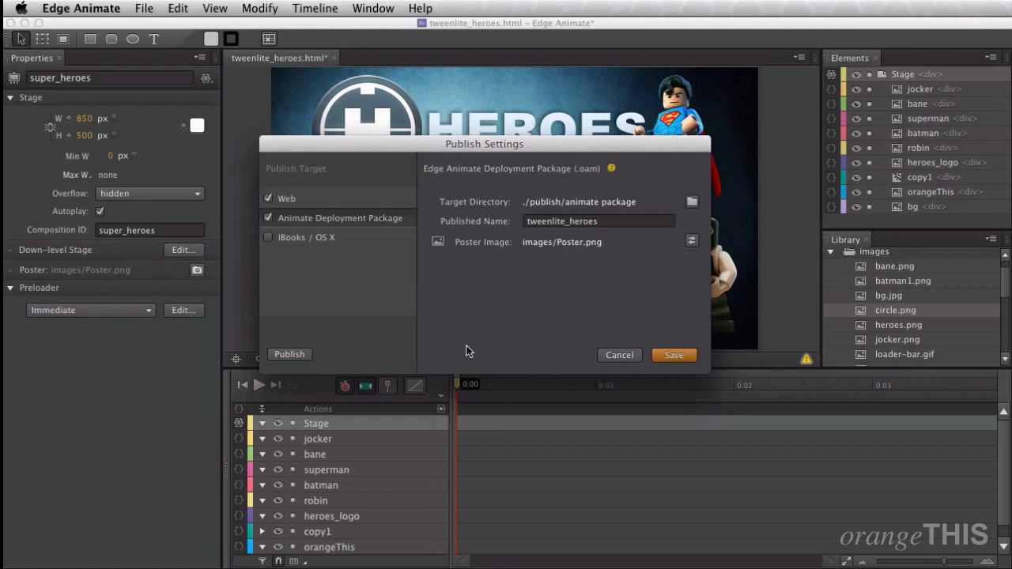
pyautogui.click(289, 355)
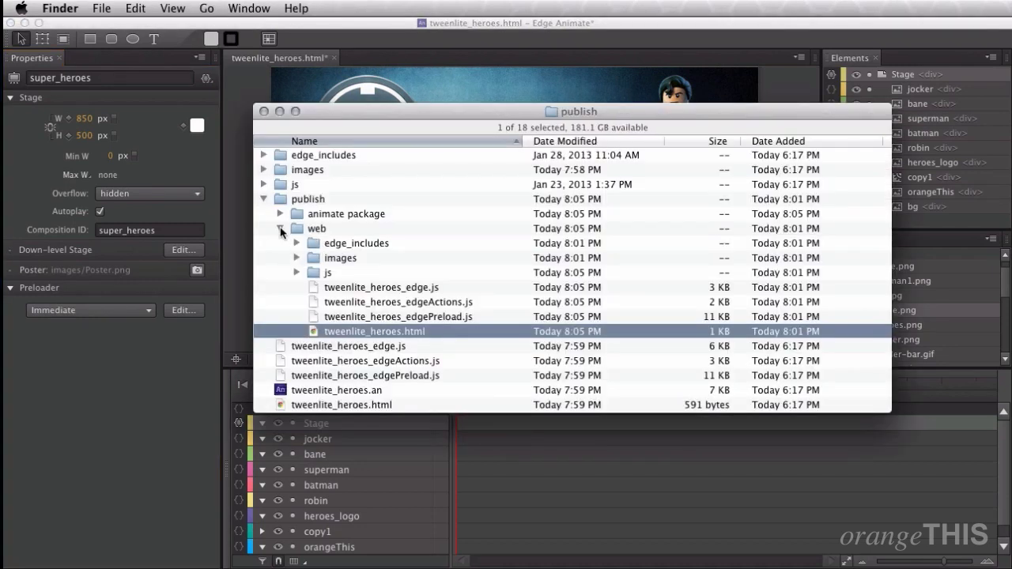
# Expand the animate package folder in Finder to check tweenlite_heroes.oam, then return to Edge Animate.
pyautogui.click(280, 228)
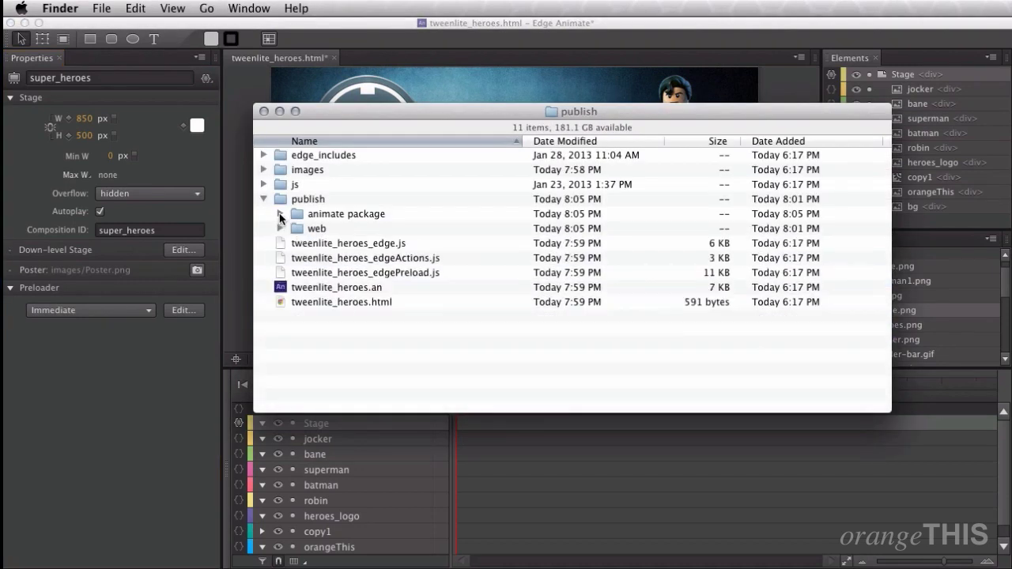
pyautogui.click(321, 220)
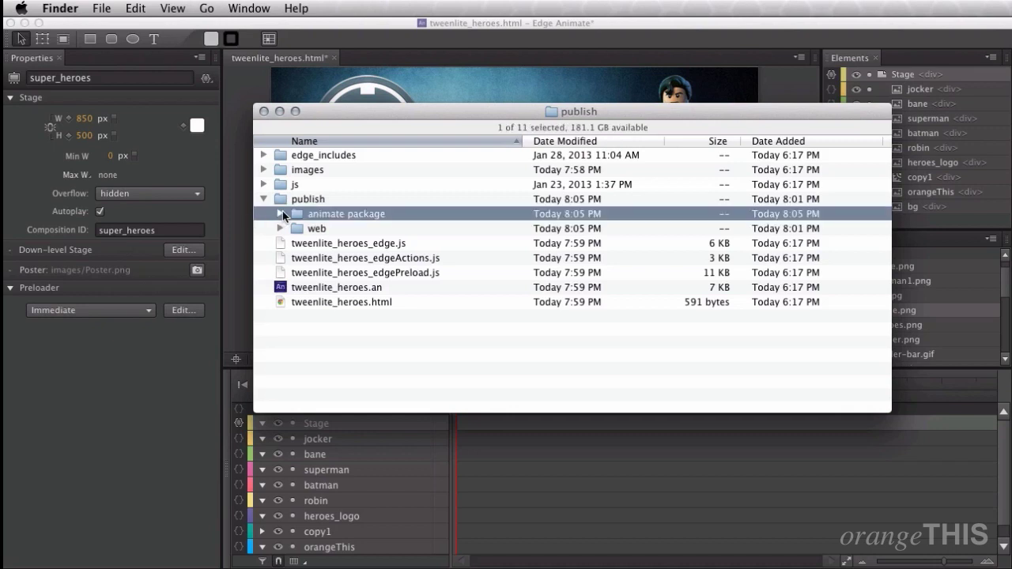
pyautogui.click(282, 214)
pyautogui.click(358, 228)
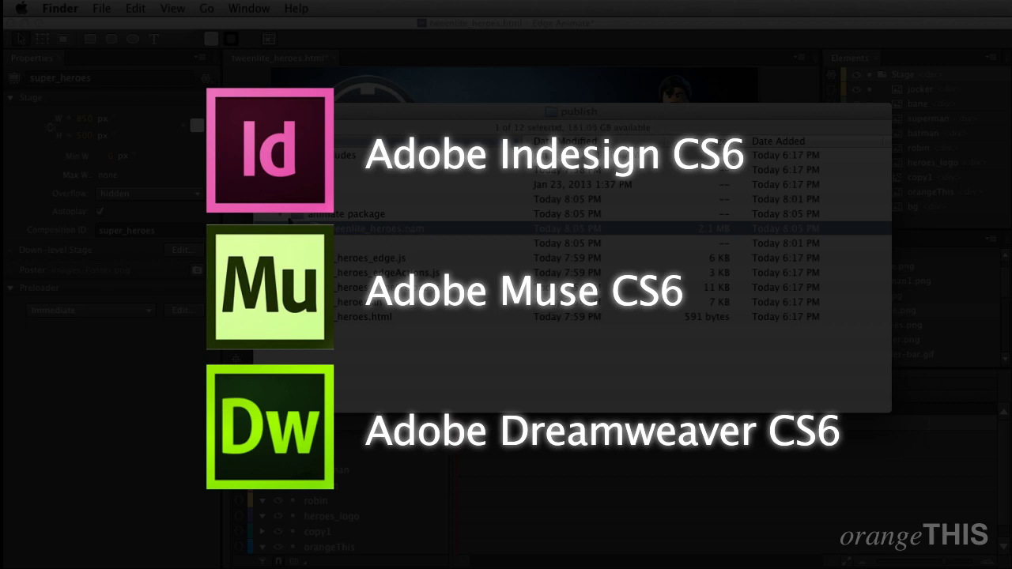
pyautogui.click(281, 213)
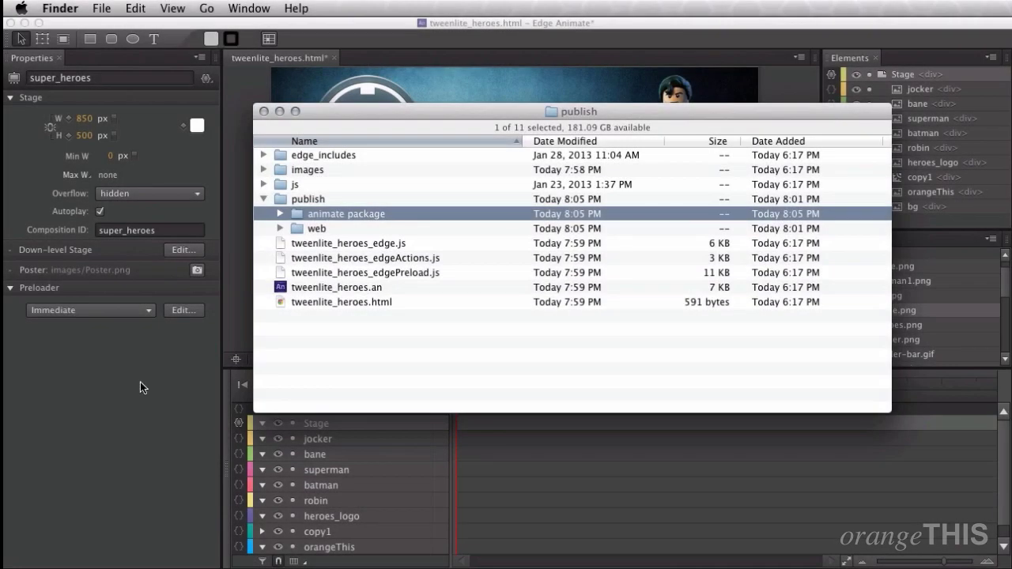
pyautogui.click(140, 387)
# Enable iBooks / OS X as a third publish target and publish, which raises the GIF error.
pyautogui.click(146, 9)
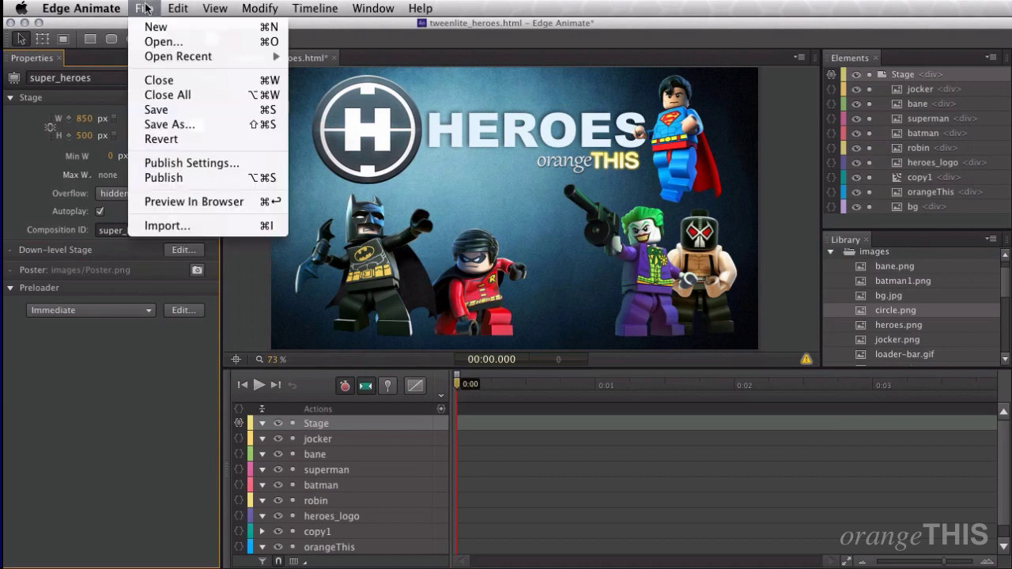
pyautogui.click(200, 164)
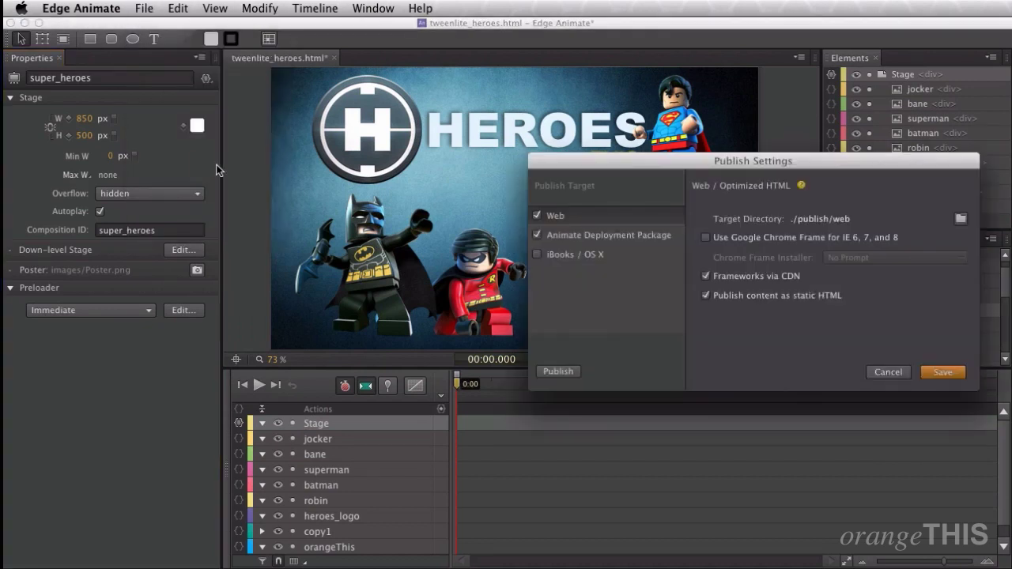
pyautogui.moveTo(638, 155); pyautogui.dragTo(386, 152)
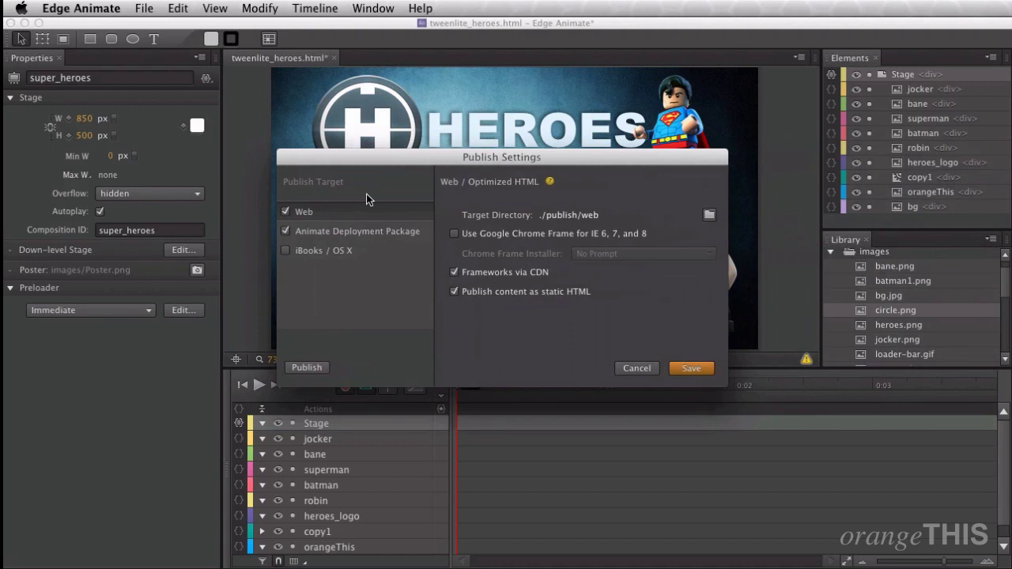
pyautogui.click(304, 253)
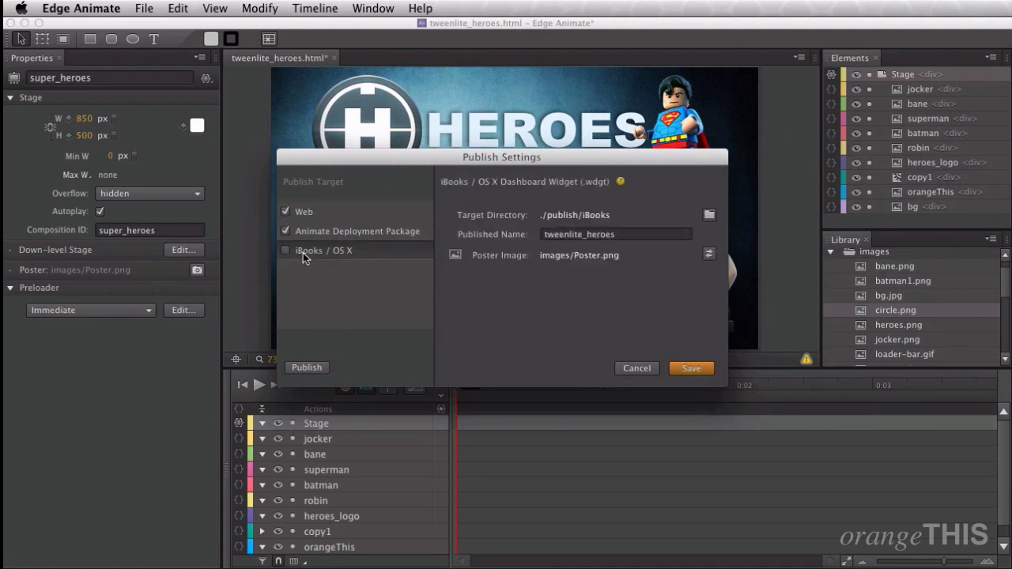
pyautogui.click(287, 252)
pyautogui.moveTo(524, 231)
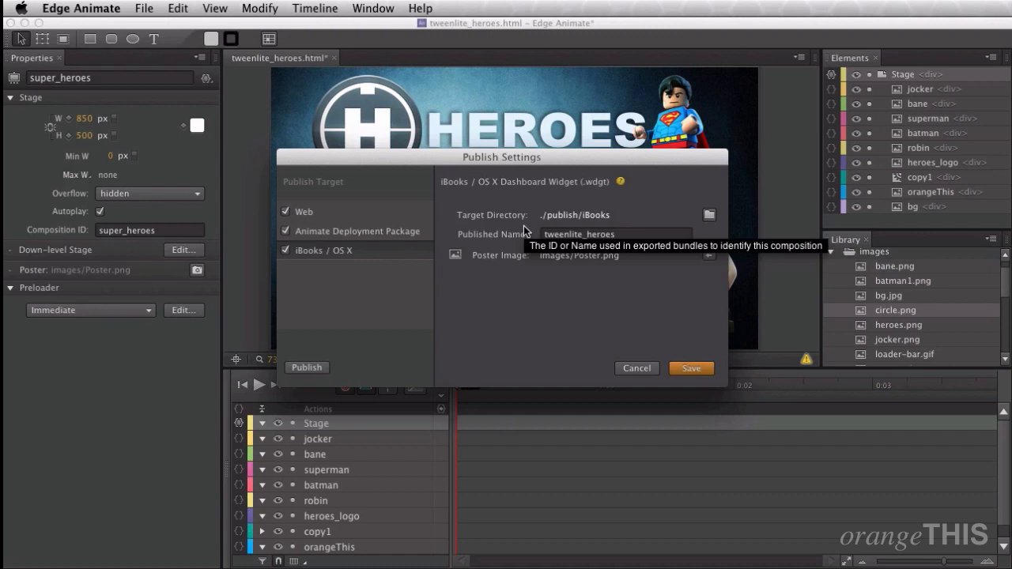
pyautogui.moveTo(517, 158); pyautogui.dragTo(512, 125)
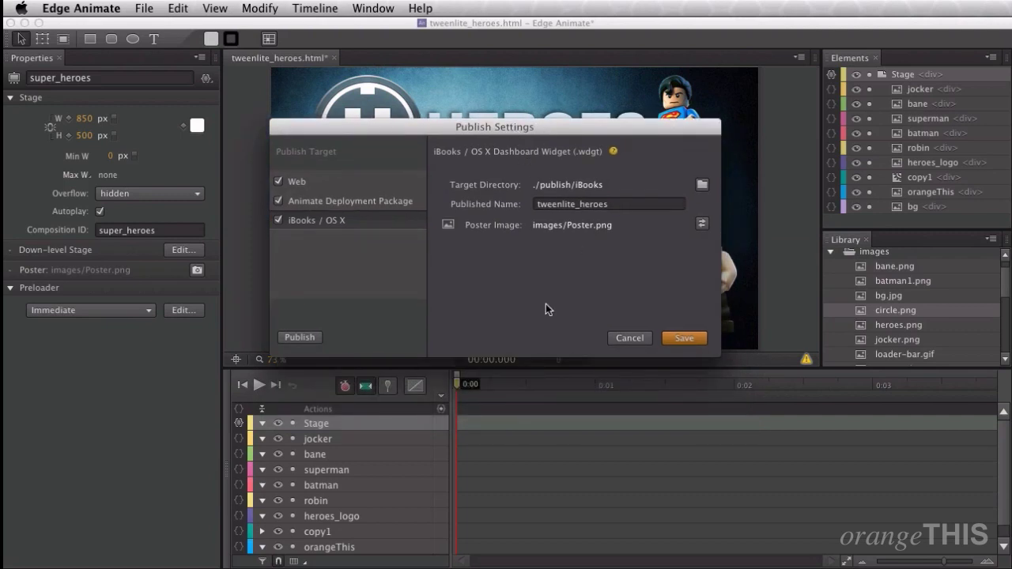
pyautogui.click(297, 338)
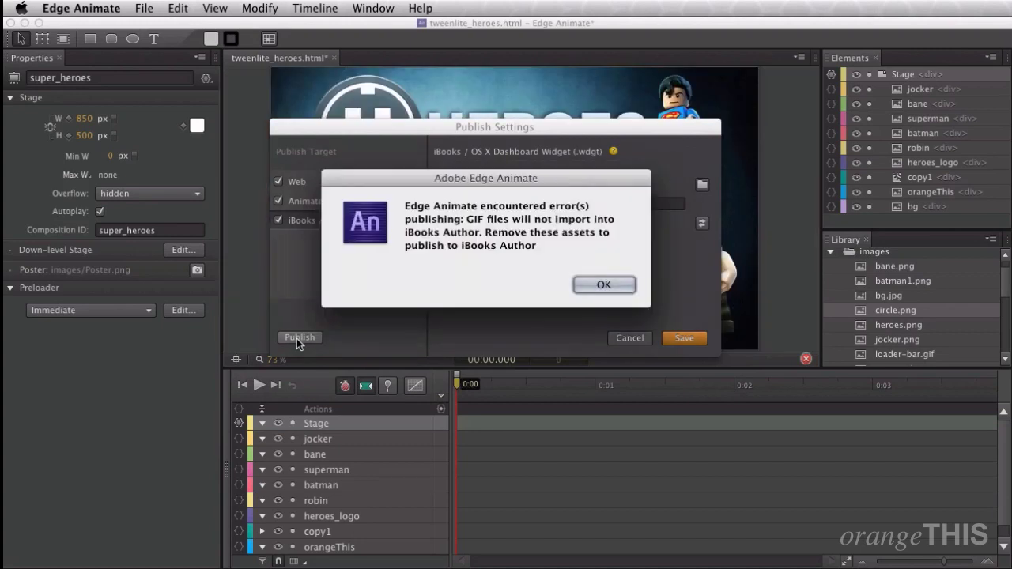
# Read the GIF-import error, highlighting its advice to remove the assets, and dismiss it with OK.
pyautogui.moveTo(475, 179); pyautogui.dragTo(469, 195)
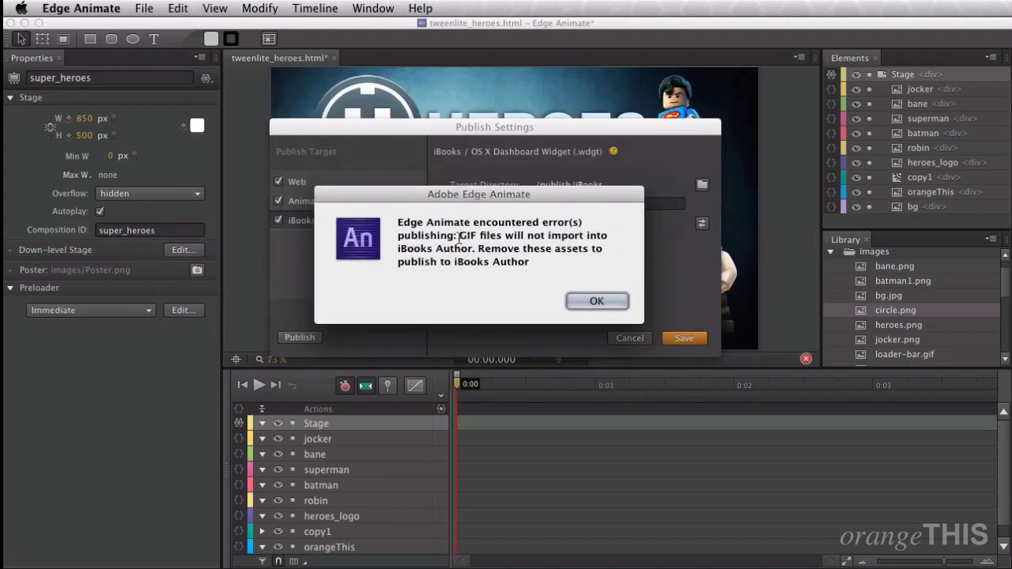
pyautogui.moveTo(459, 238); pyautogui.dragTo(528, 238)
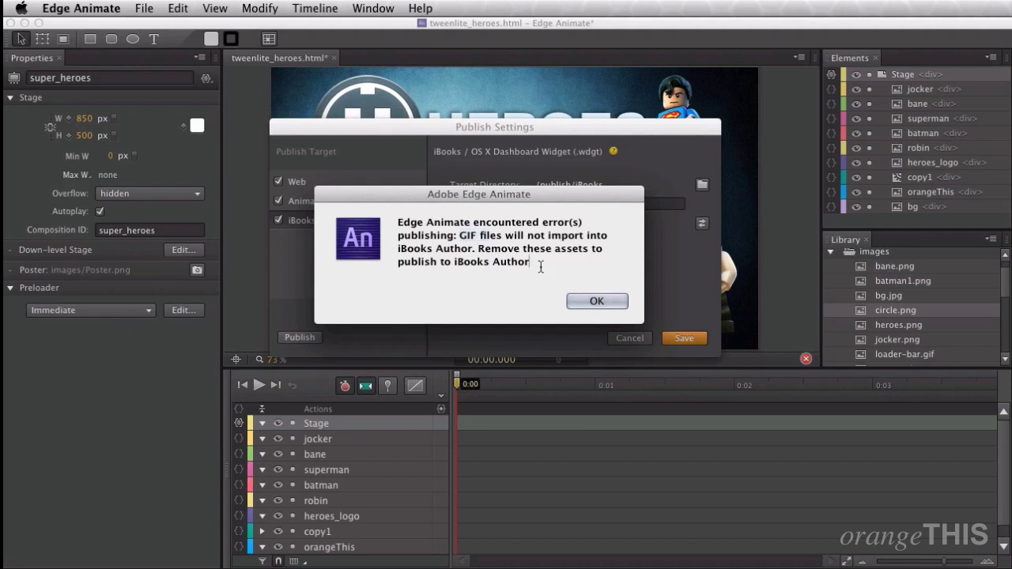
pyautogui.moveTo(478, 250); pyautogui.dragTo(559, 254)
pyautogui.moveTo(479, 250); pyautogui.dragTo(544, 263)
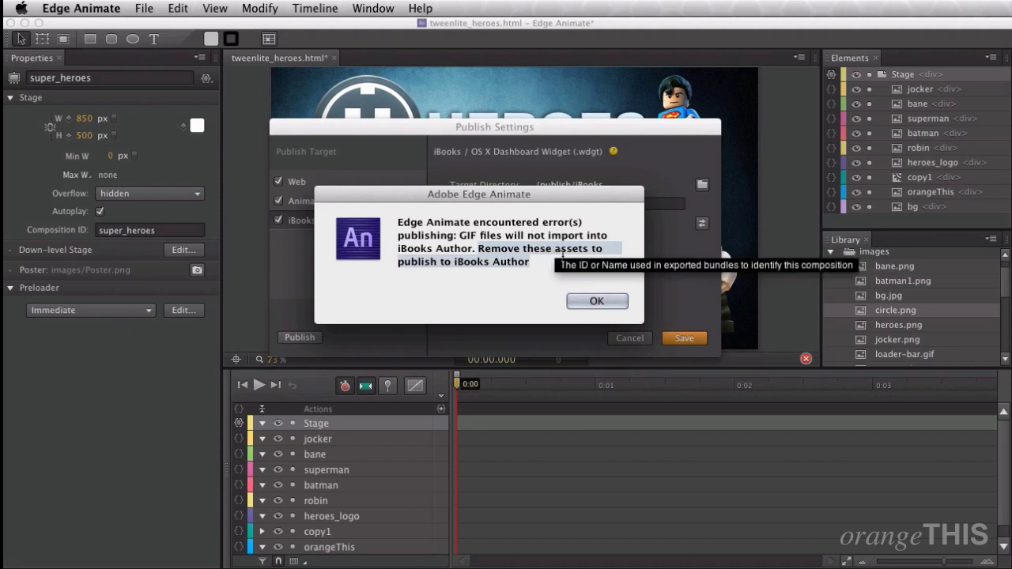
pyautogui.click(604, 300)
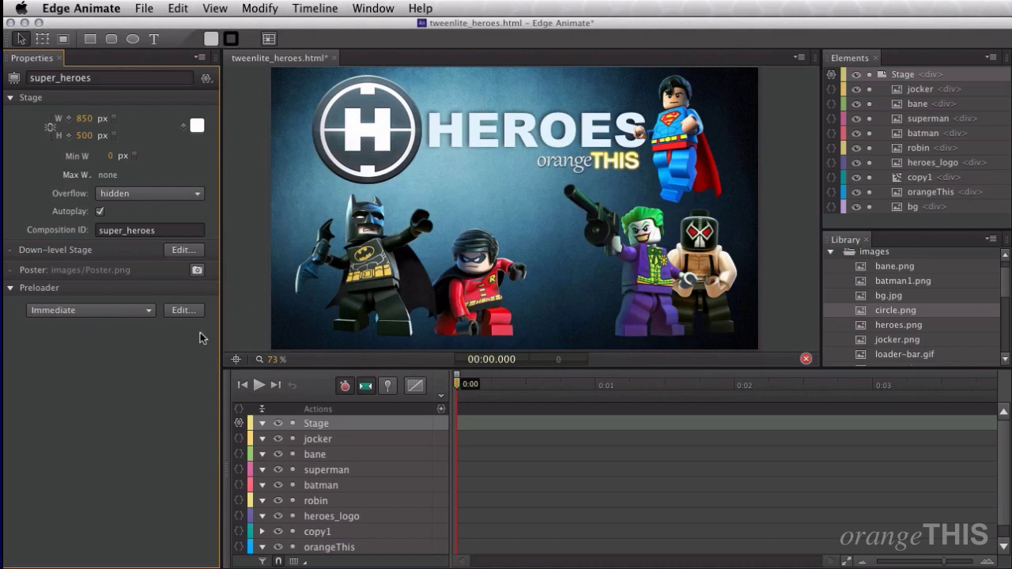
# Open the preloader for editing and delete both loader graphics, preloader23 and circle5.
pyautogui.click(245, 297)
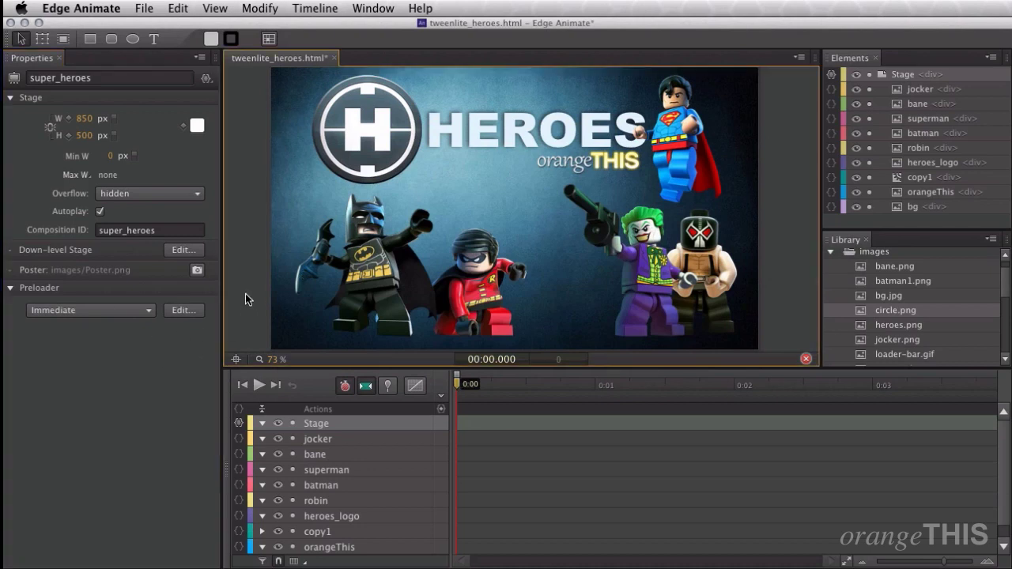
pyautogui.click(176, 338)
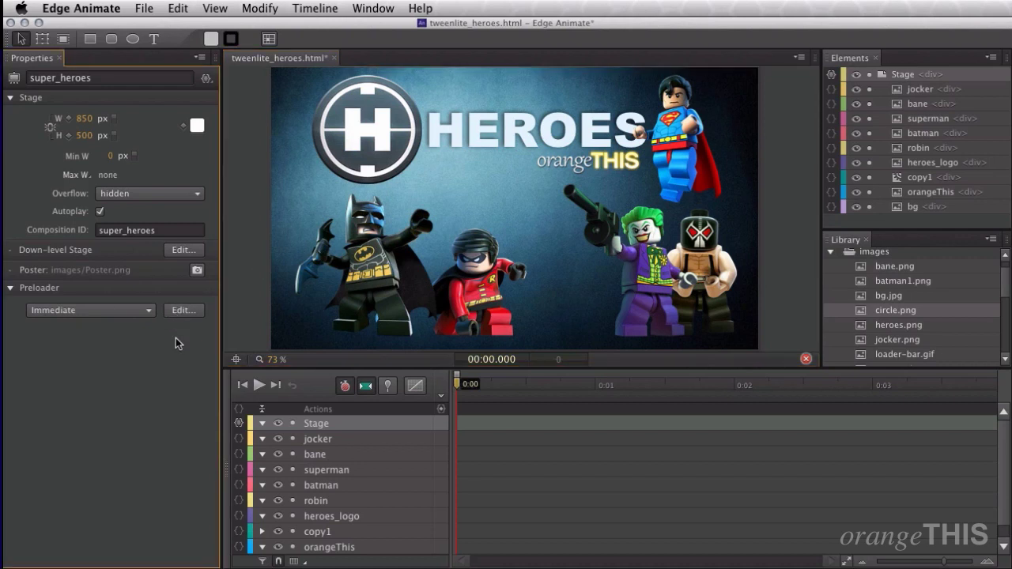
pyautogui.click(197, 314)
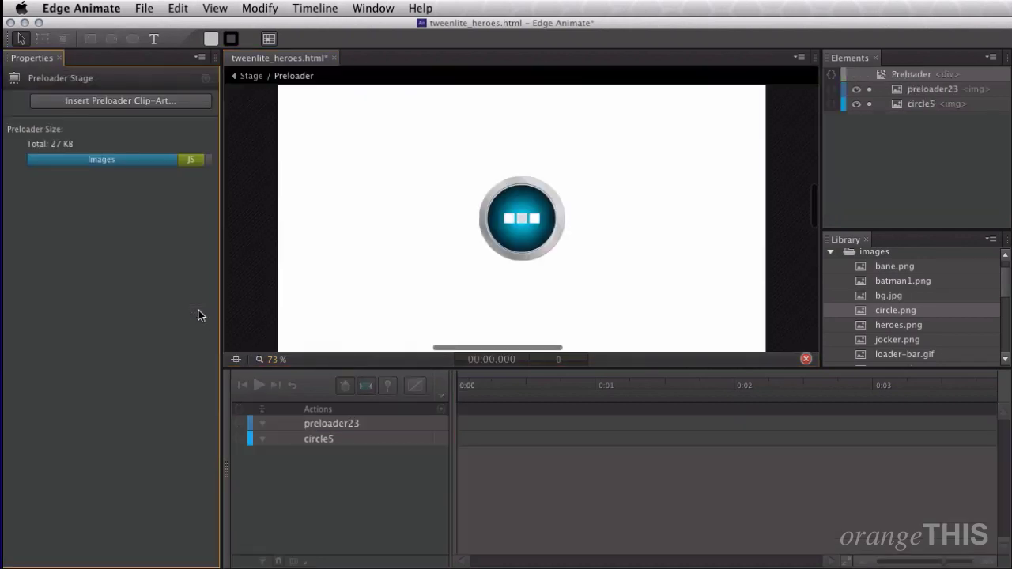
pyautogui.click(514, 217)
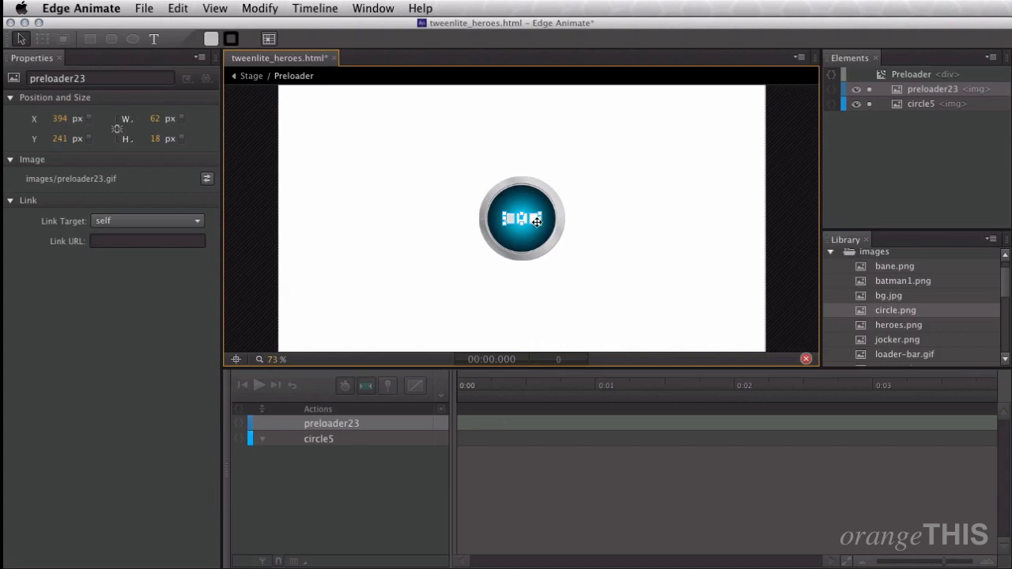
pyautogui.press('Delete')
pyautogui.click(520, 219)
pyautogui.press('Delete')
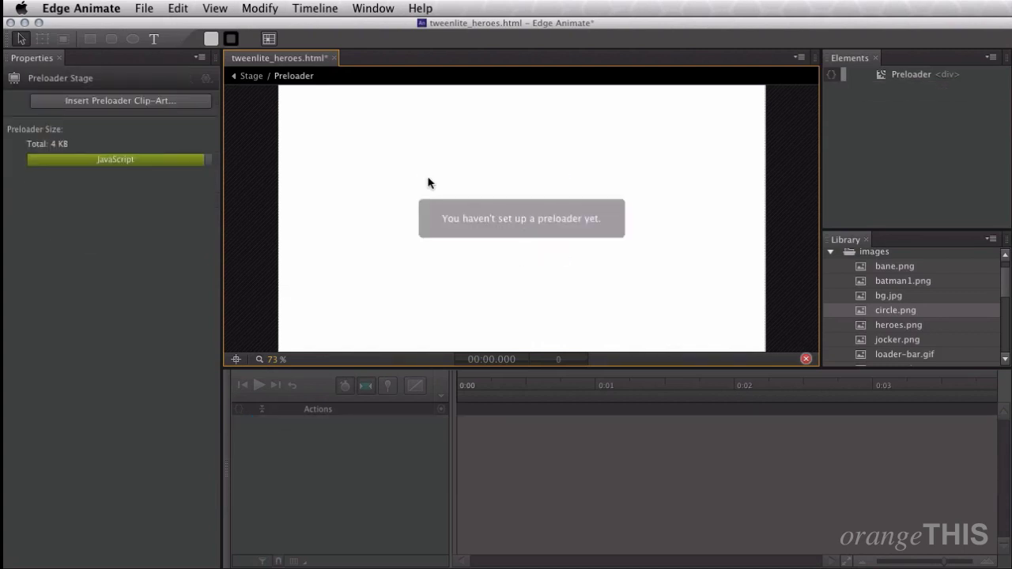
# Draw a text box on the preloader stage containing 'Loading plese wait...'.
pyautogui.click(155, 38)
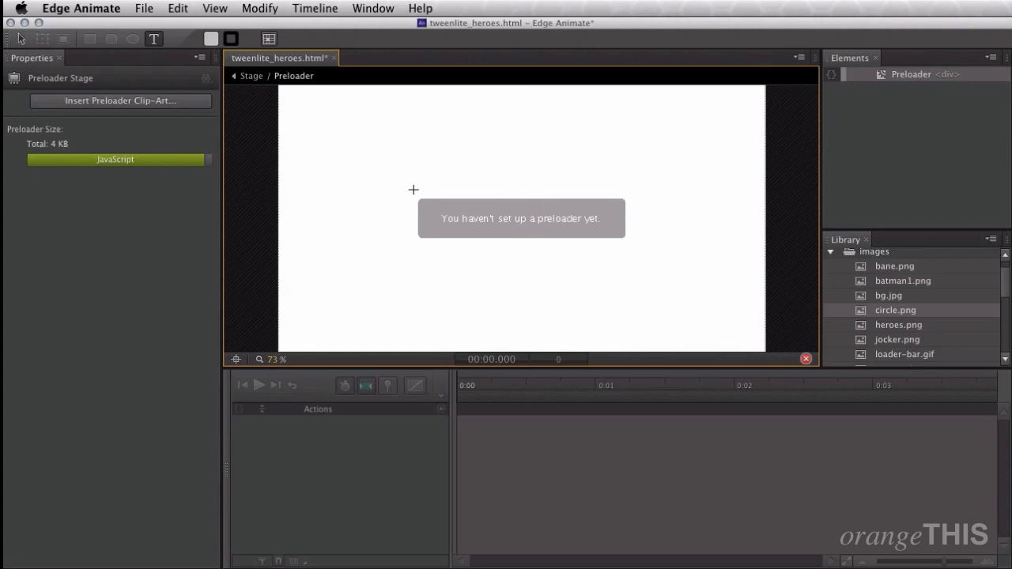
pyautogui.moveTo(414, 189); pyautogui.dragTo(663, 237)
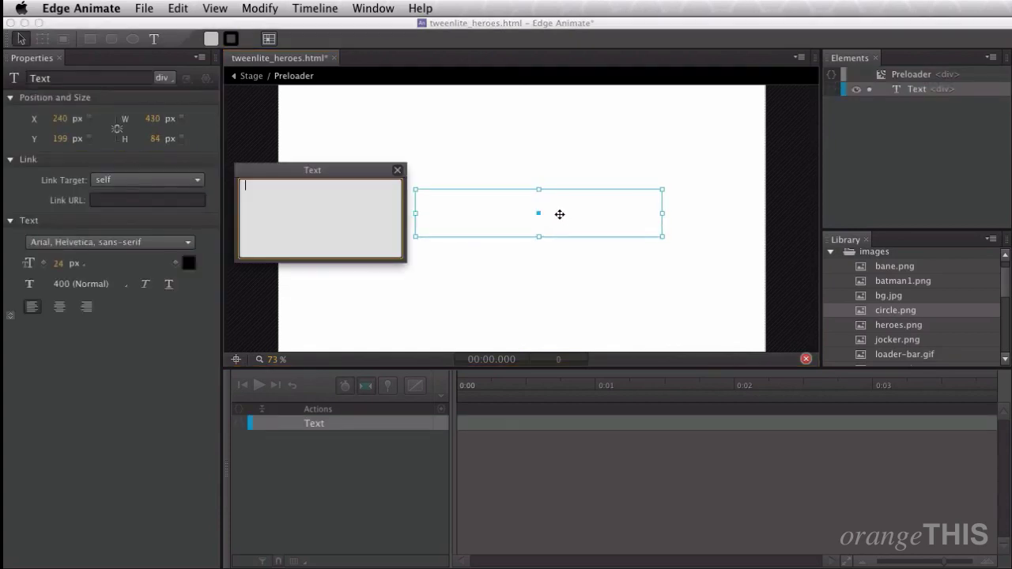
pyautogui.press('Escape')
pyautogui.click(155, 38)
pyautogui.moveTo(414, 184)
pyautogui.mouseDown()
pyautogui.moveTo(633, 253)
pyautogui.moveTo(643, 246)
pyautogui.mouseUp()
pyautogui.write('Loading ')
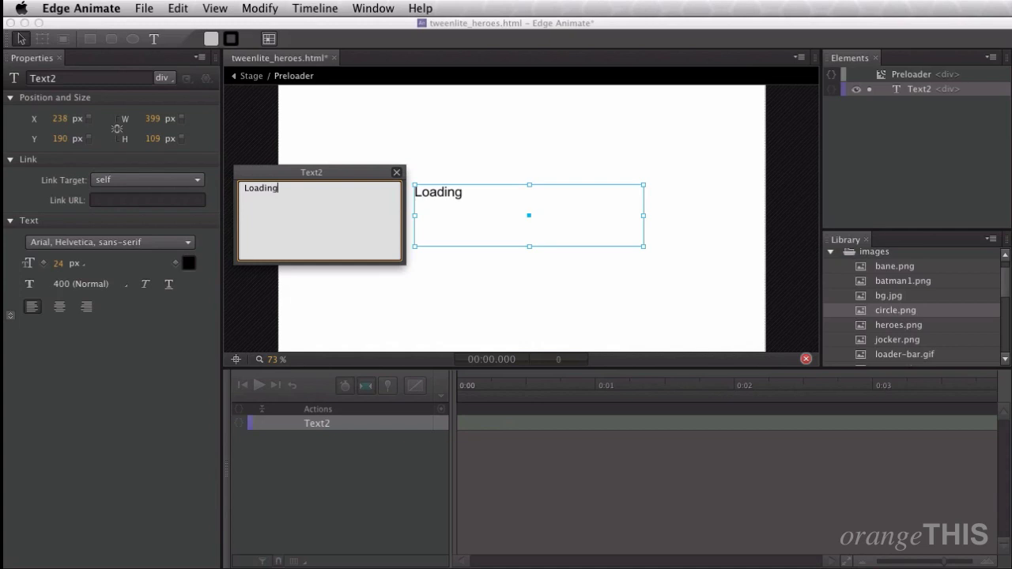
pyautogui.write('plese ')
pyautogui.write('wait...')
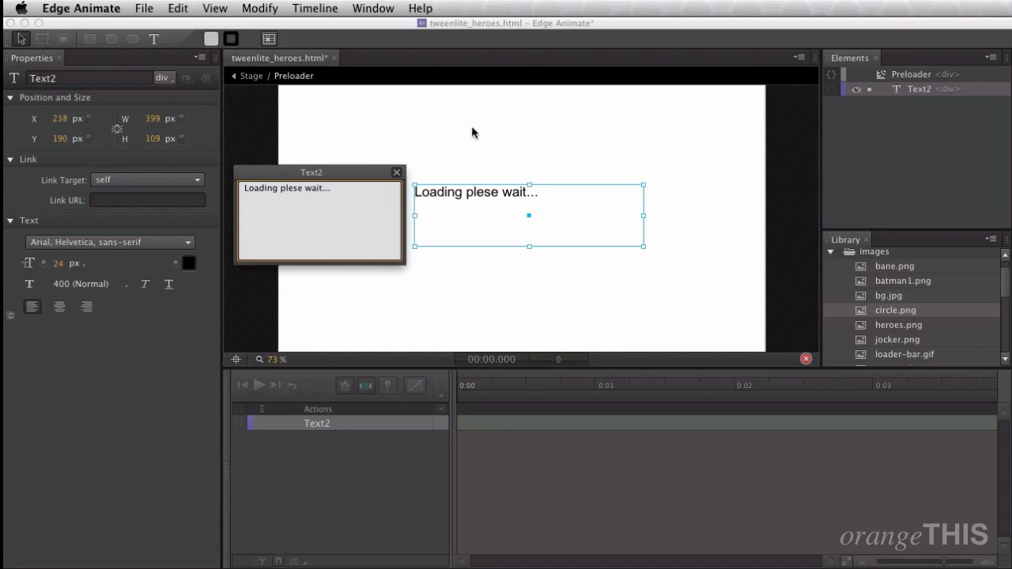
pyautogui.press('Escape')
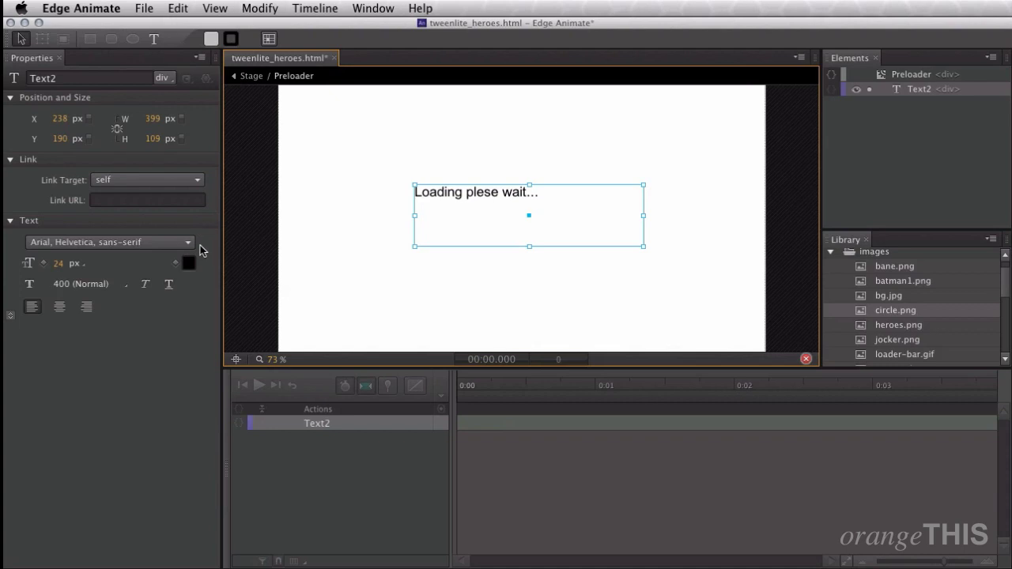
# Colour the loading text grey and move it toward the centre of the stage.
pyautogui.click(189, 263)
pyautogui.moveTo(229, 323); pyautogui.dragTo(211, 325)
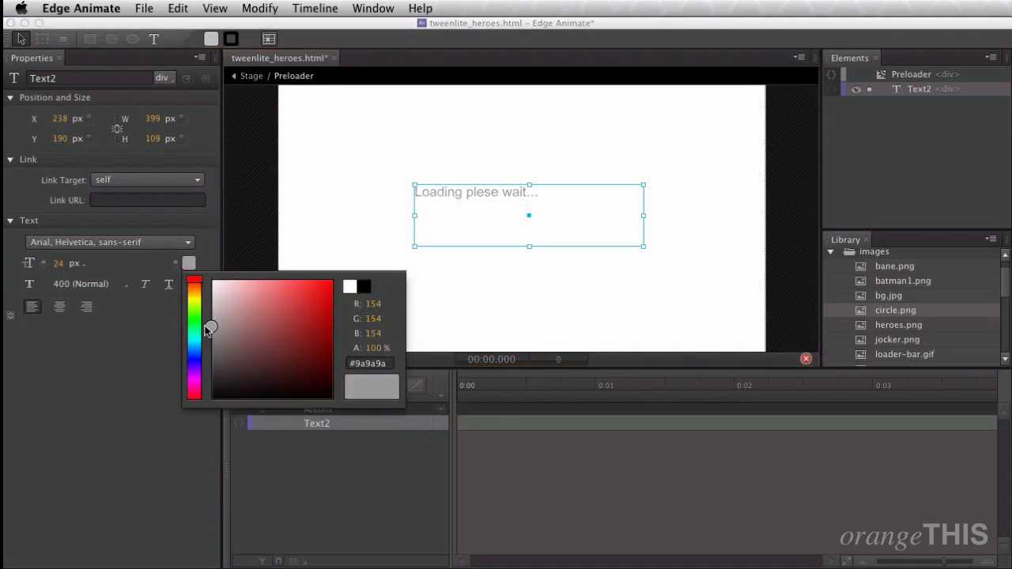
pyautogui.moveTo(462, 193); pyautogui.dragTo(515, 222)
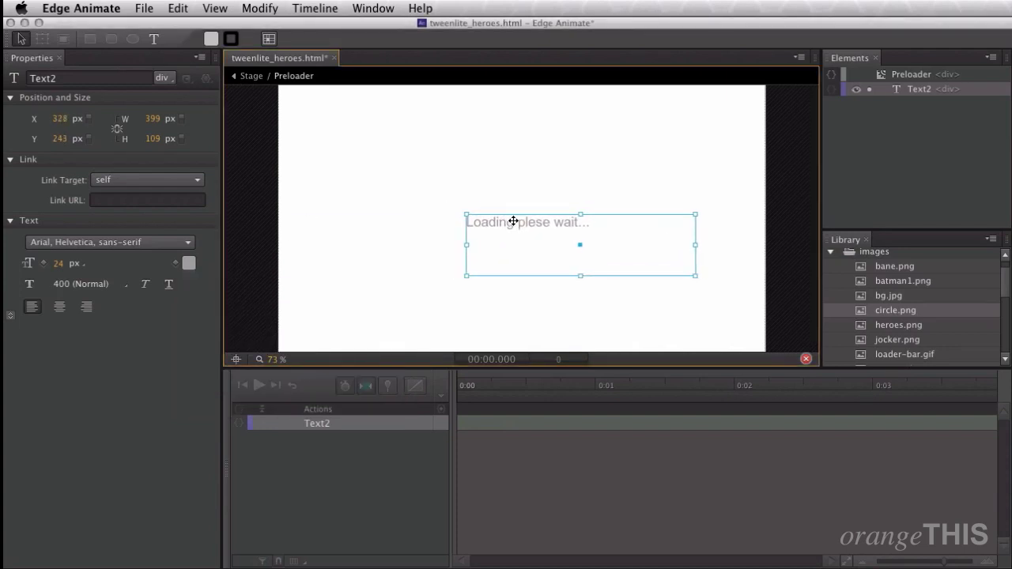
pyautogui.click(335, 211)
pyautogui.click(505, 225)
pyautogui.click(429, 225)
pyautogui.click(475, 221)
pyautogui.click(397, 217)
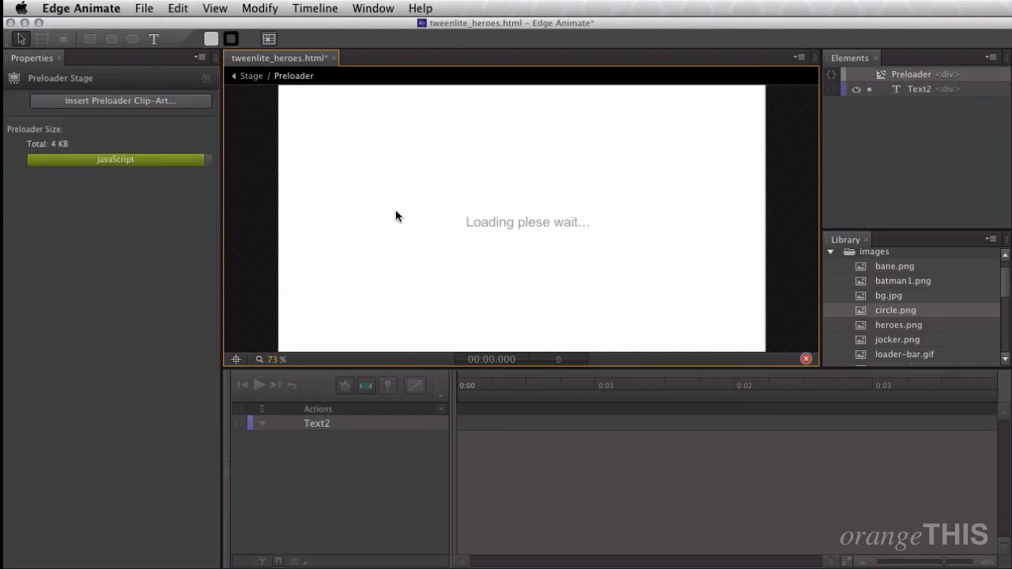
# Exit preloader editing back to the main Heroes Stage via the breadcrumb.
pyautogui.click(252, 76)
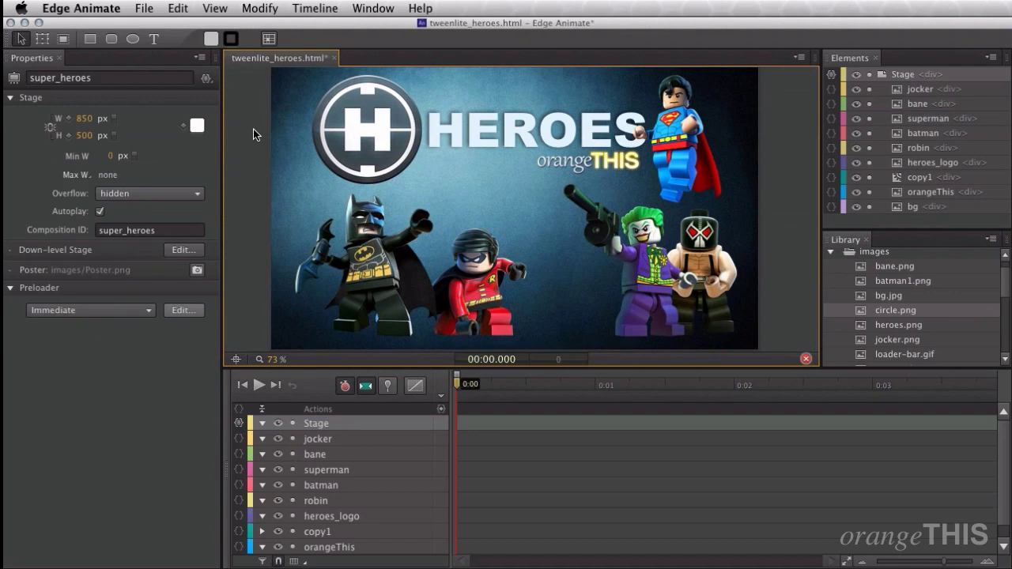